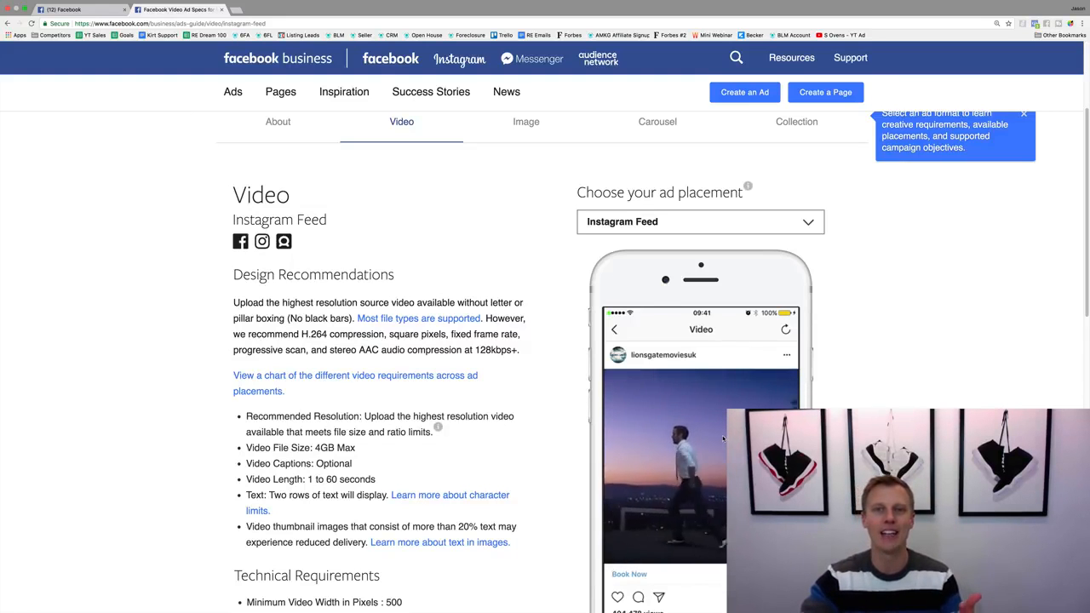
Review the video ad specs for the Instagram Feed placement, including the video length and technical requirements
left_click(732, 221)
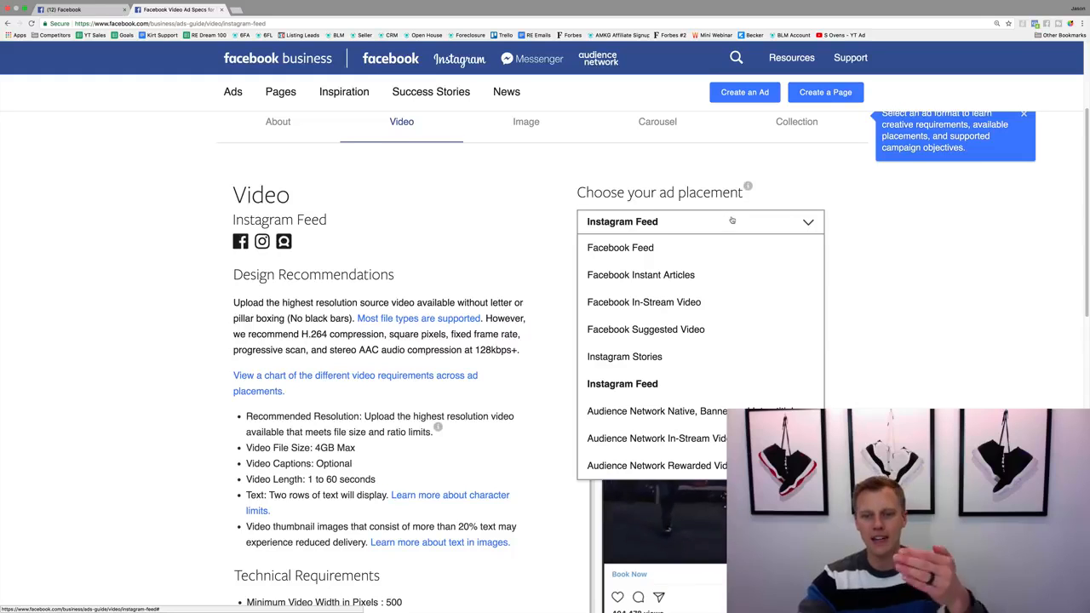
left_click(917, 352)
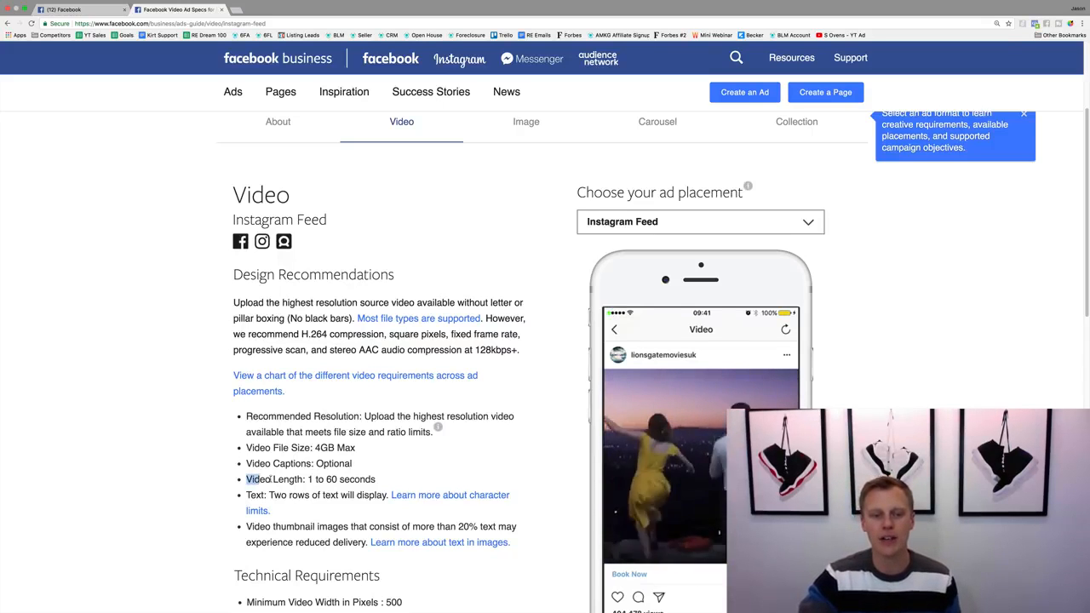
left_click_drag(271, 479, 381, 481)
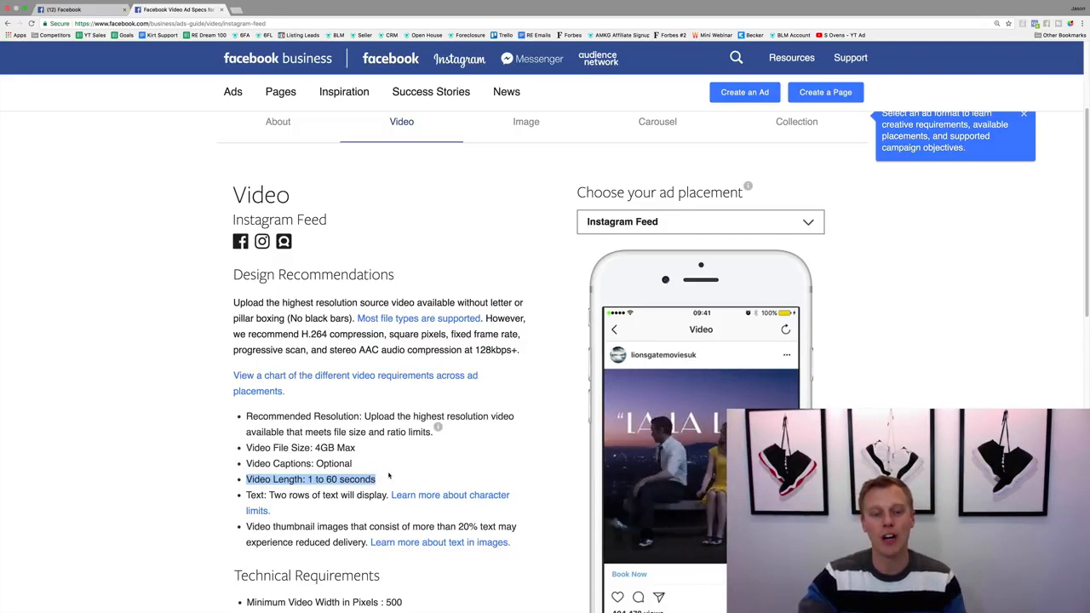
left_click(390, 476)
scroll(390, 477, "down", 5)
scroll(390, 477, "up", 1)
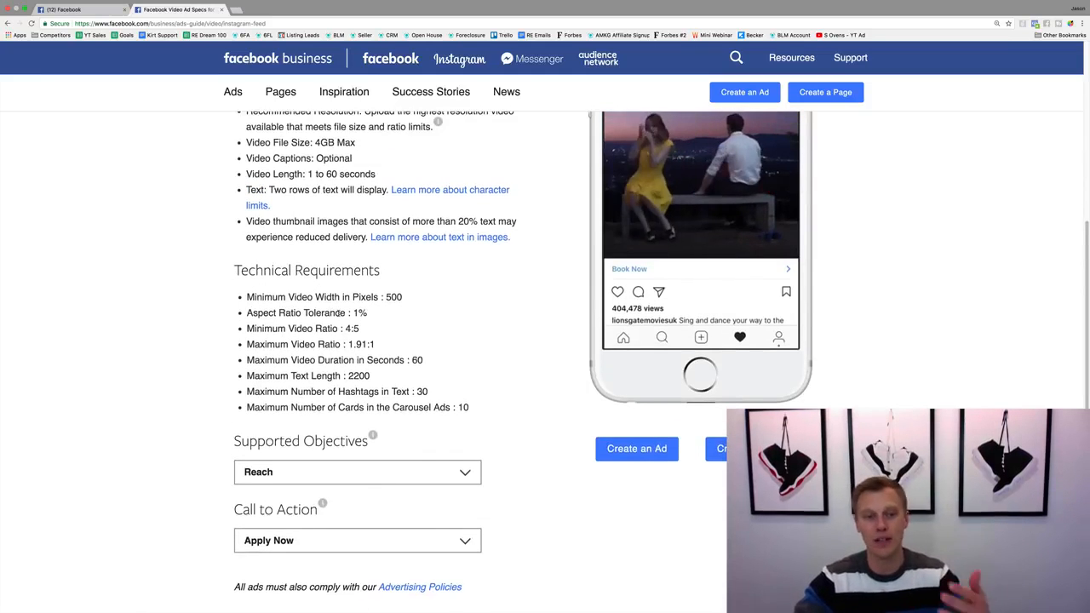
scroll(335, 311, "up", 1)
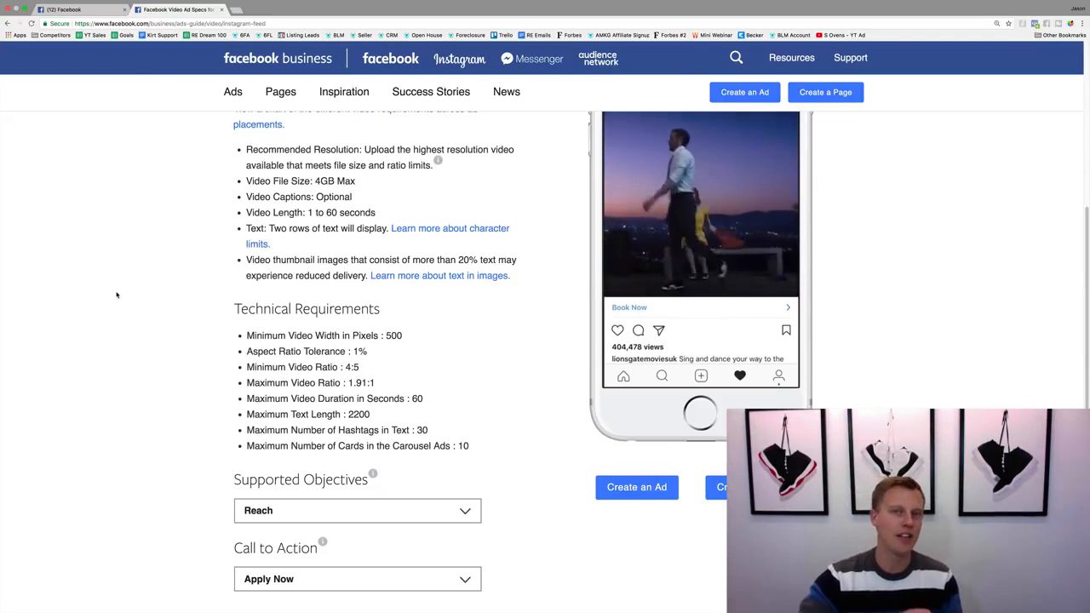
scroll(117, 295, "up", 10)
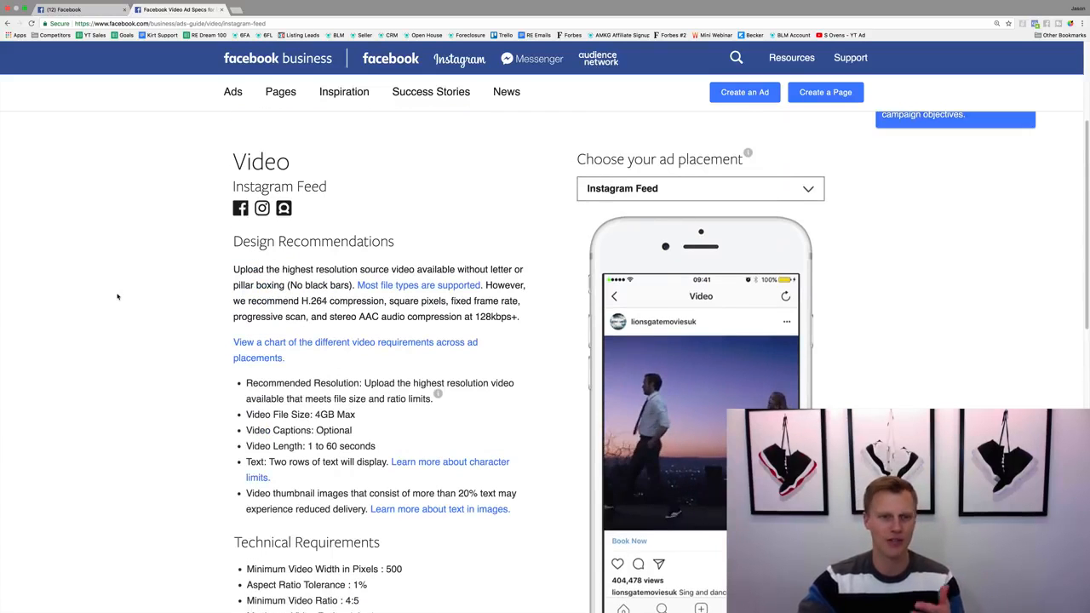
scroll(119, 299, "up", 1)
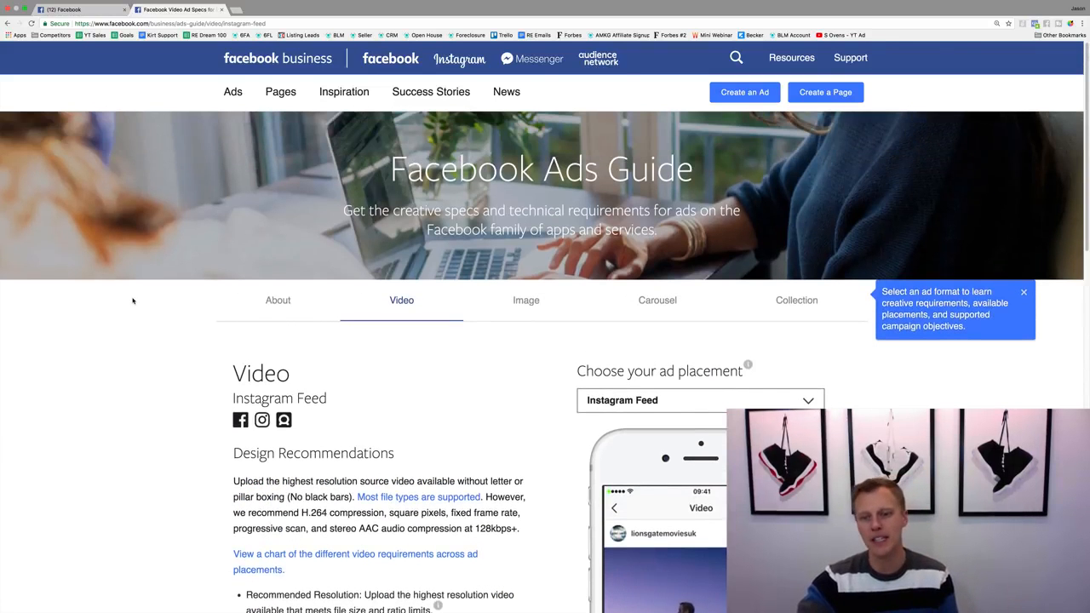
scroll(134, 305, "down", 1)
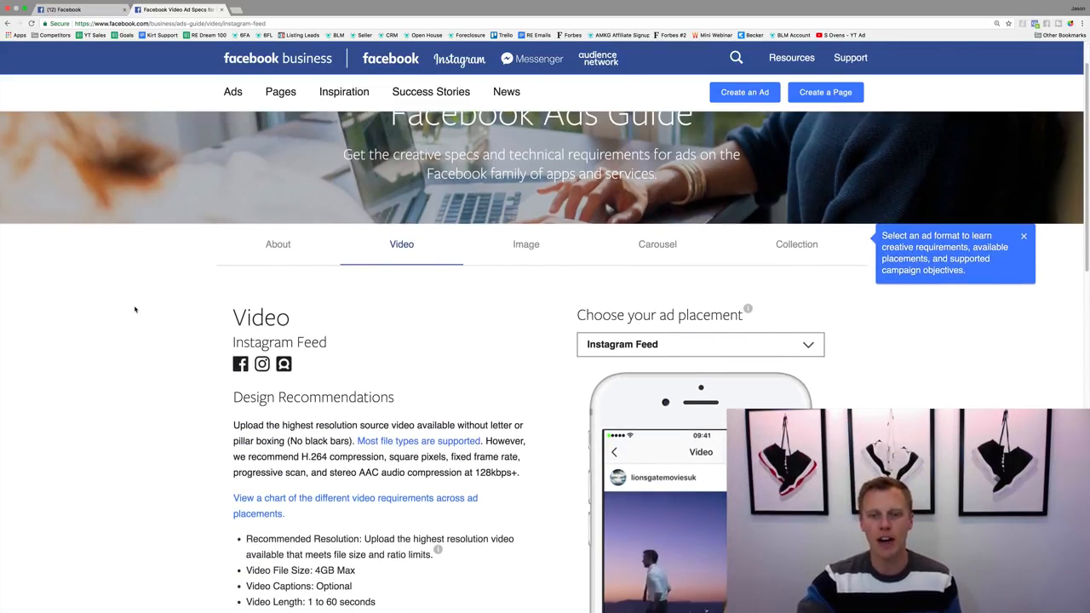
Switch the ad placement to Instagram Stories and check its video length requirement
left_click(672, 344)
left_click(660, 478)
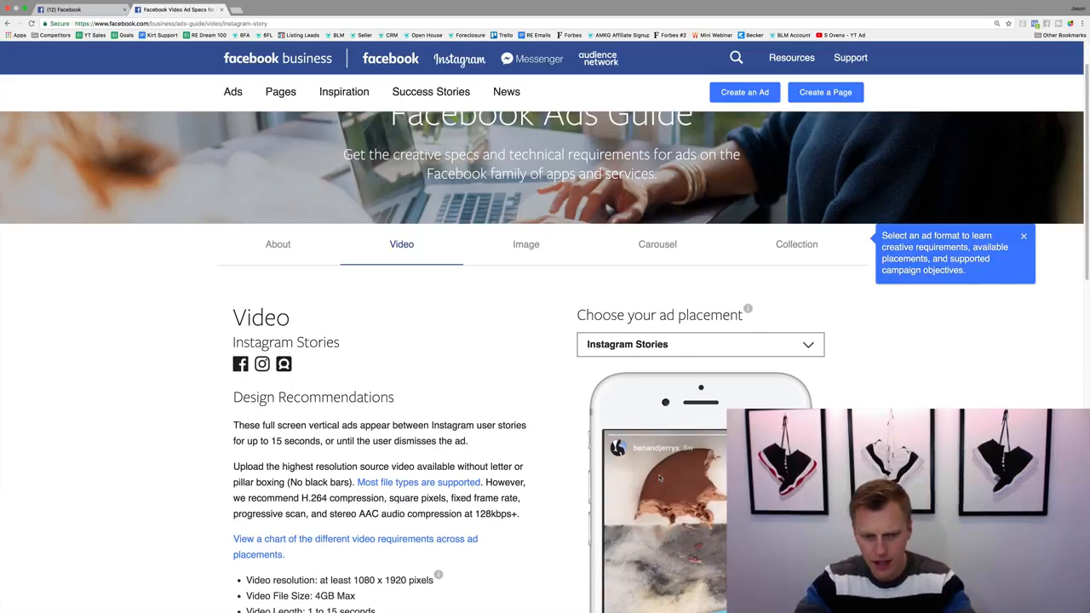
scroll(542, 476, "down", 3)
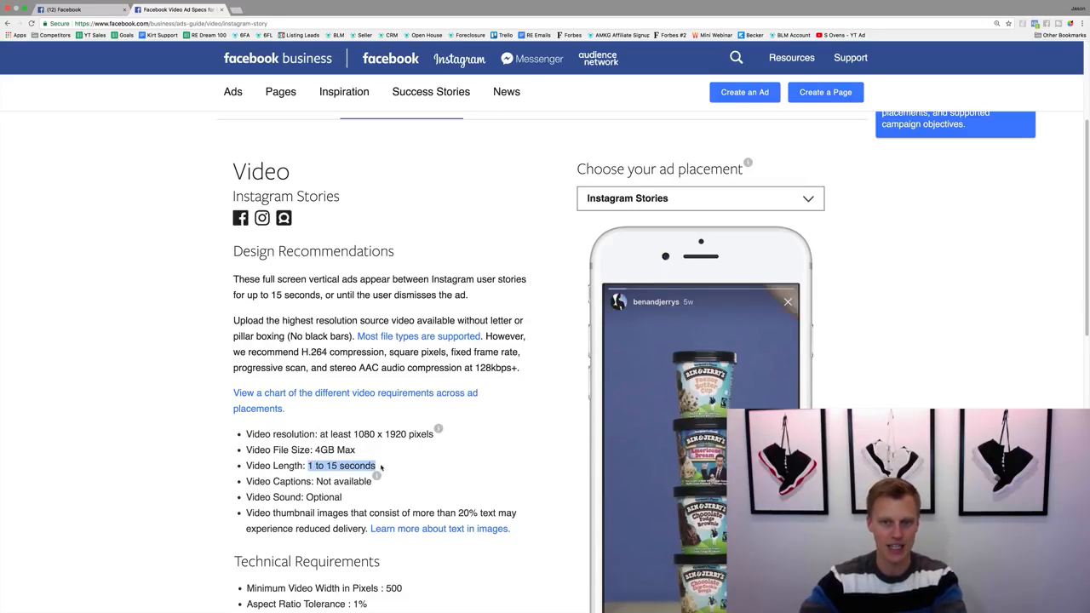
left_click(381, 466)
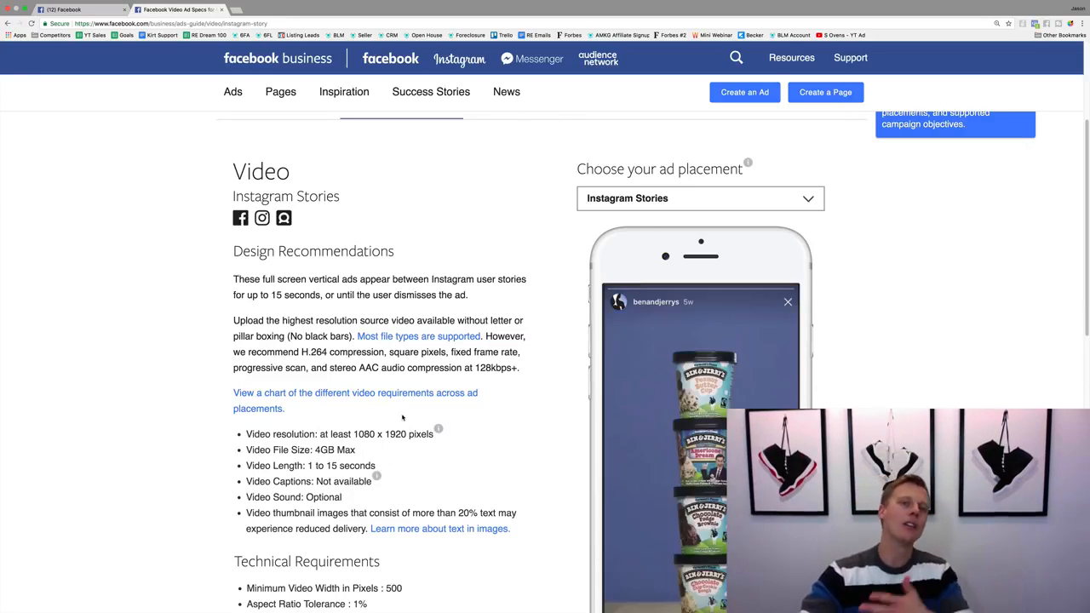
Switch to the Facebook home page, open ad creation and start over instead of continuing the saved draft
left_click(91, 11)
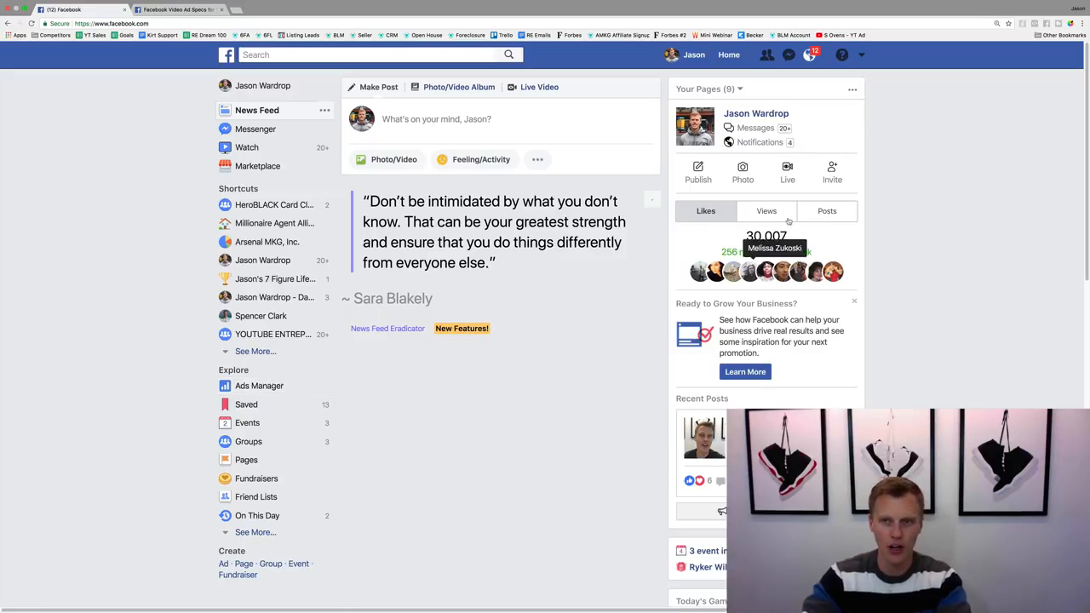
left_click(862, 57)
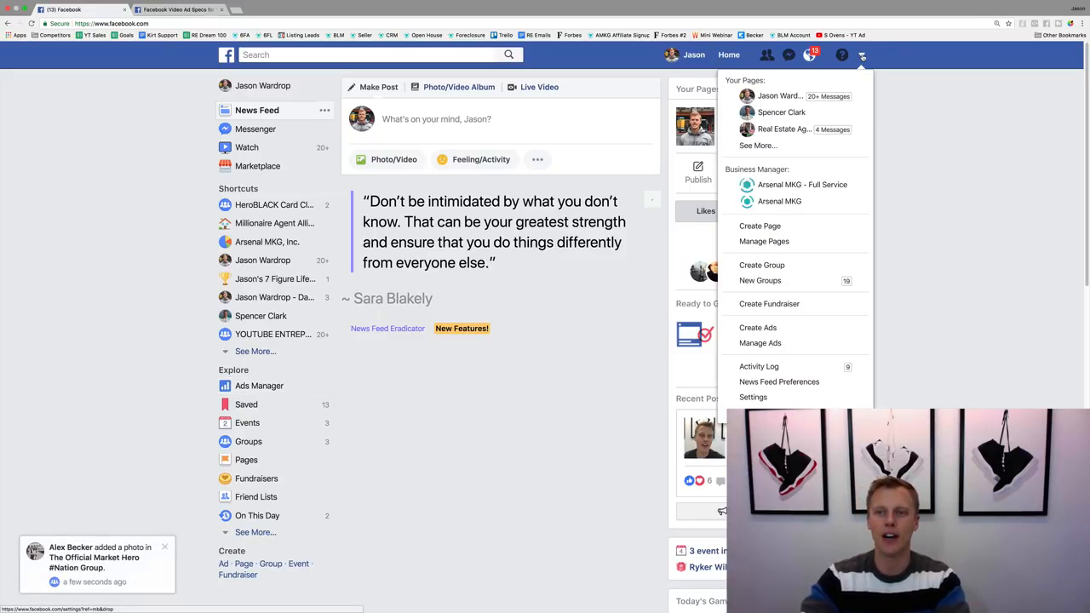
left_click(775, 330)
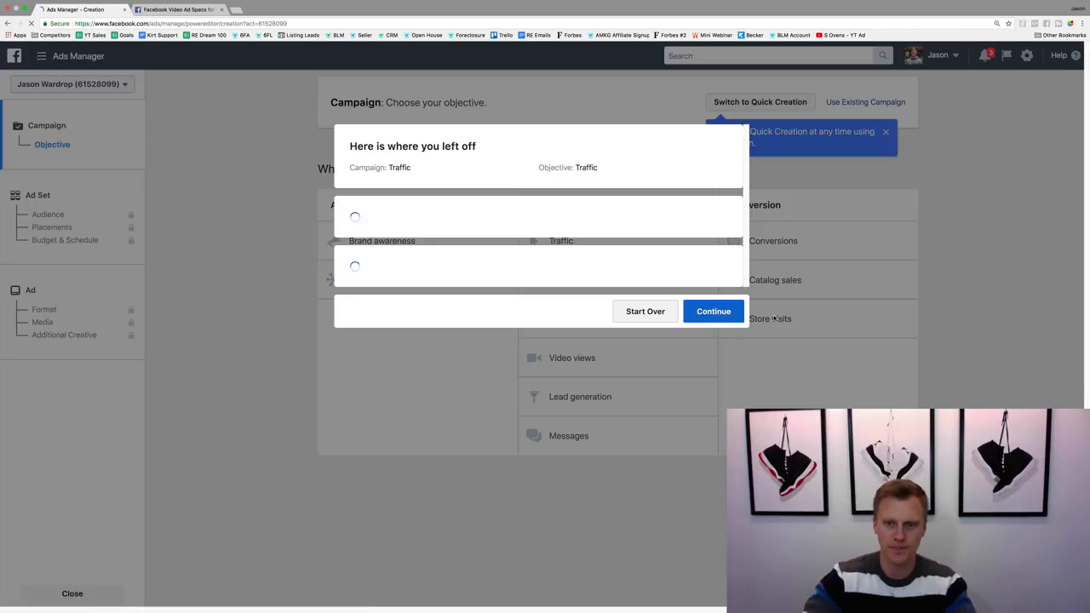
left_click(652, 520)
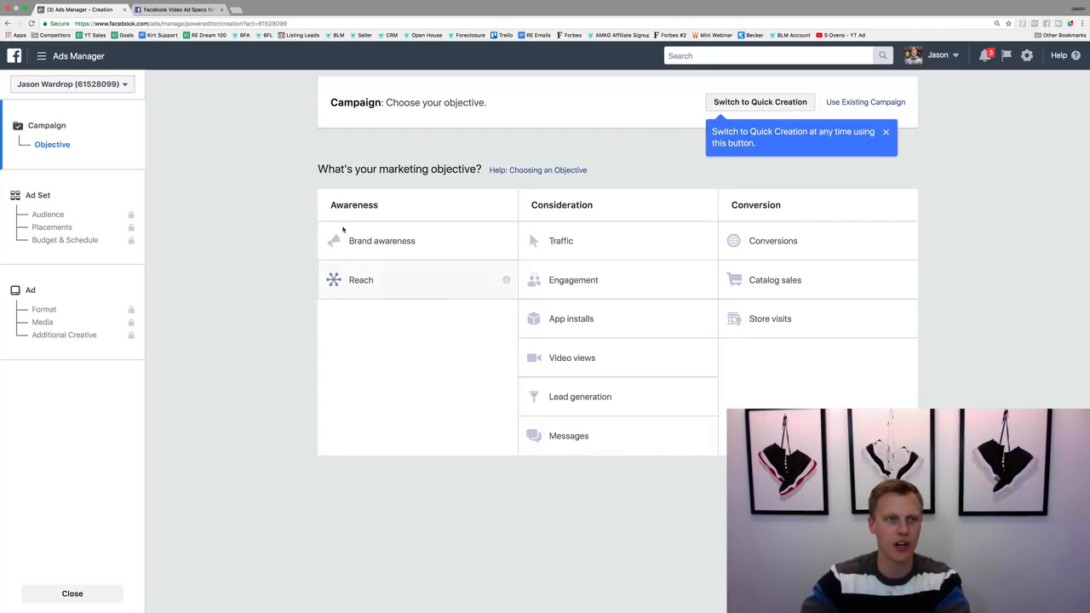
Open the Ads Manager campaign overview and dismiss the welcome tour and the Advertiser Help pane
left_click(88, 58)
left_click(58, 125)
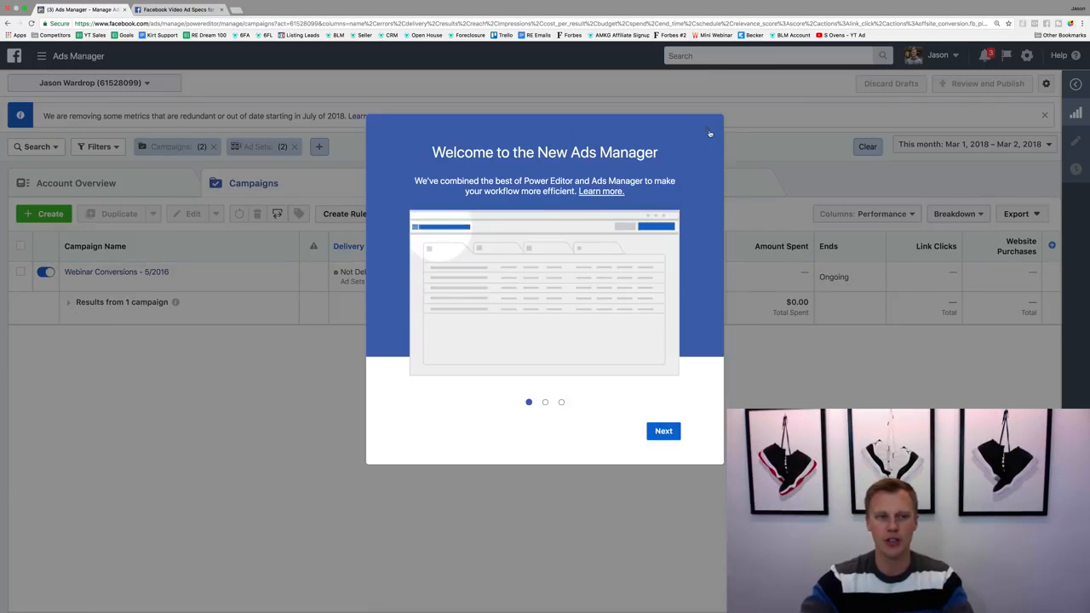
left_click(709, 132)
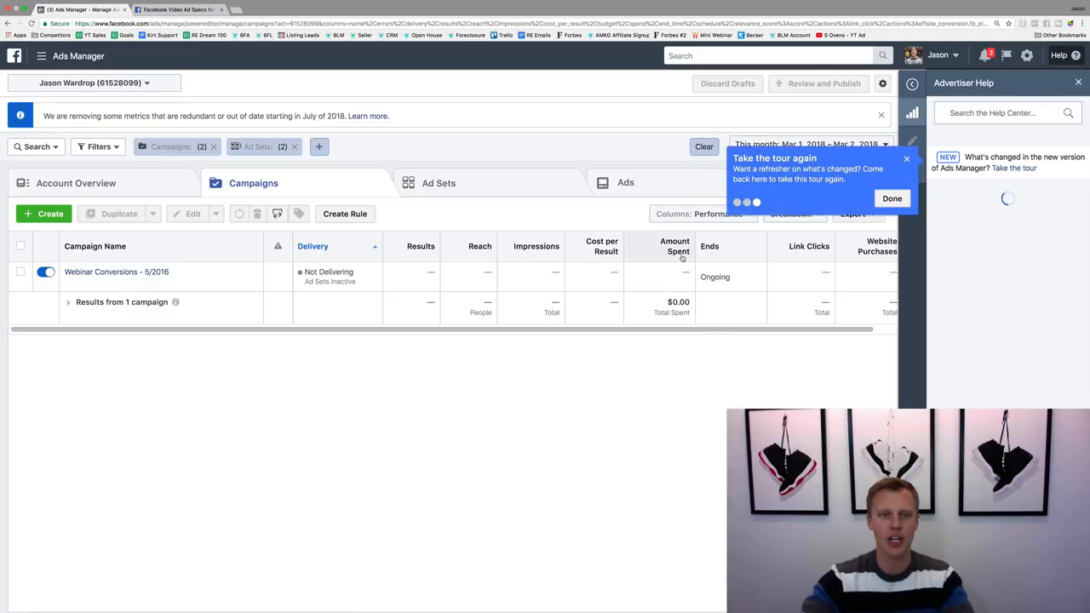
left_click(906, 159)
left_click(1078, 82)
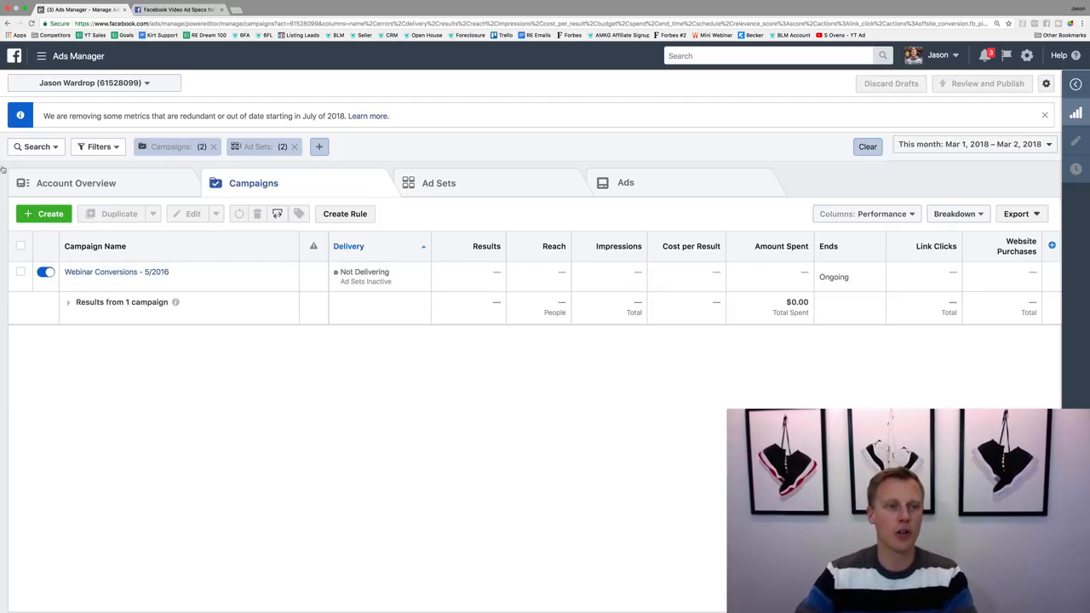
Create a new campaign with the Traffic objective, name it "Instagram (Demo)" and continue to the ad set
left_click(44, 213)
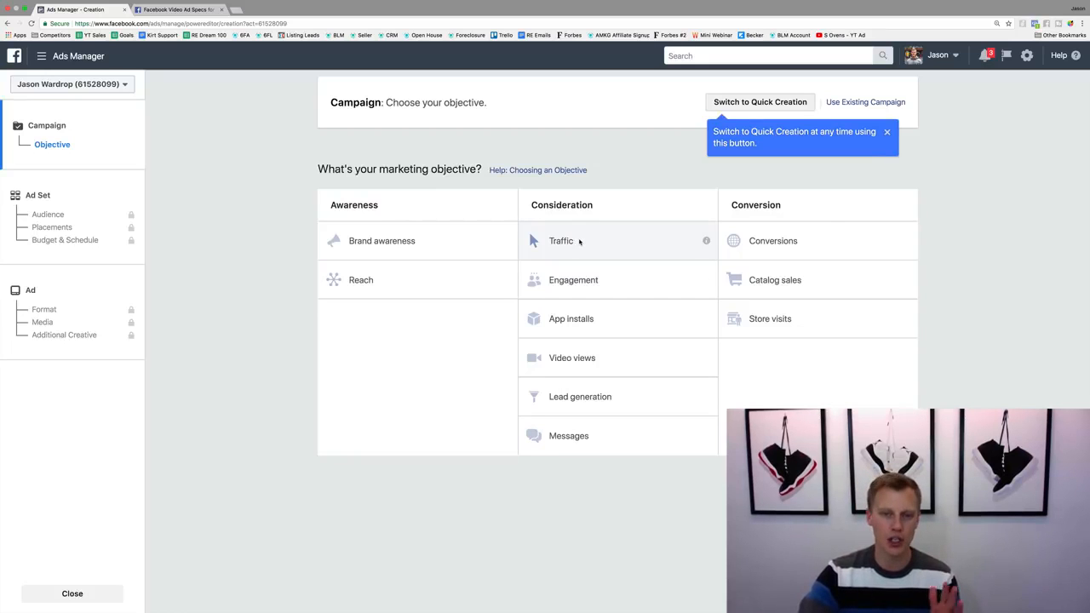
left_click(579, 241)
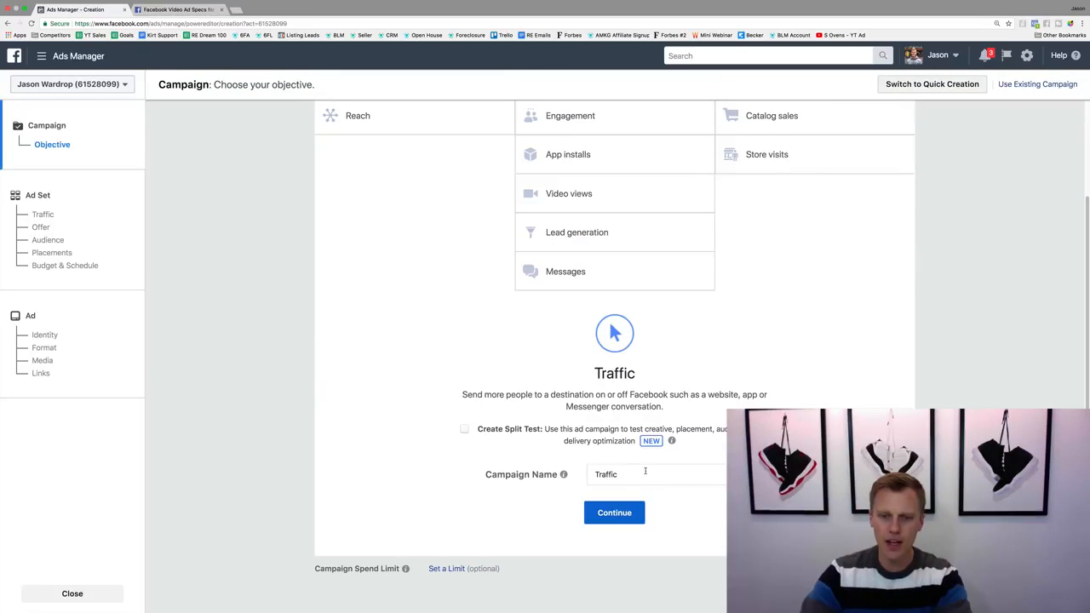
double_click(596, 469)
type("Instagram (Demo")
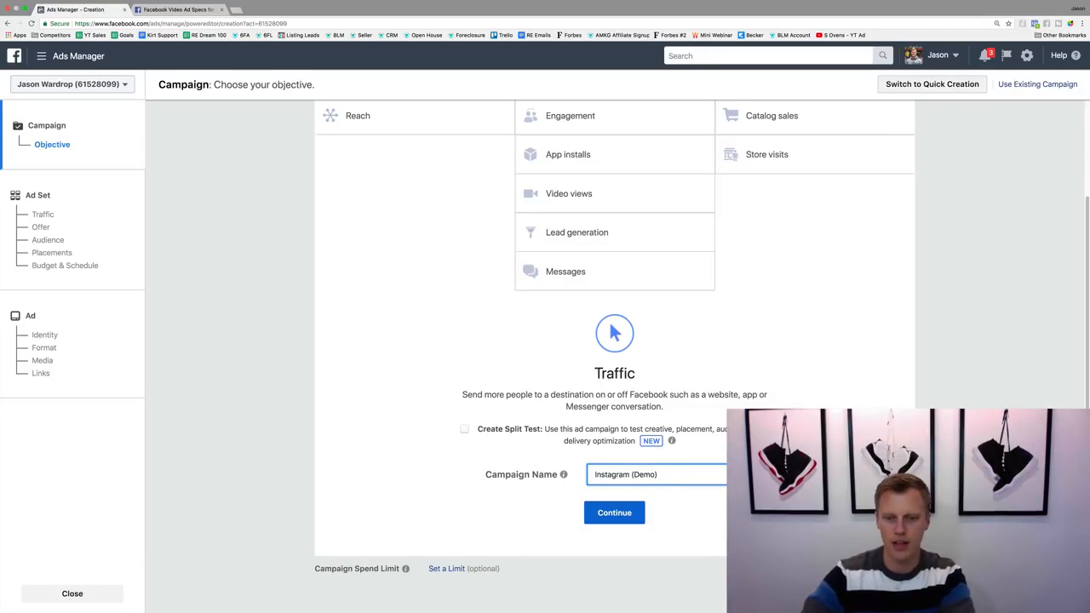
left_click(606, 513)
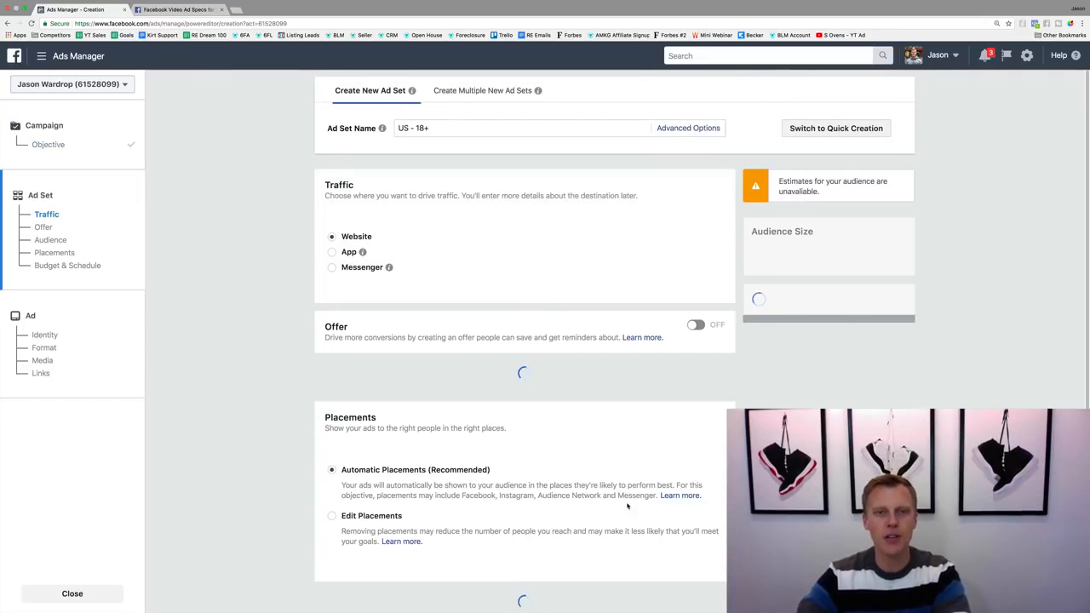
Name the ad set "Instagram Advertising (Demo)"
left_click_drag(449, 127, 391, 128)
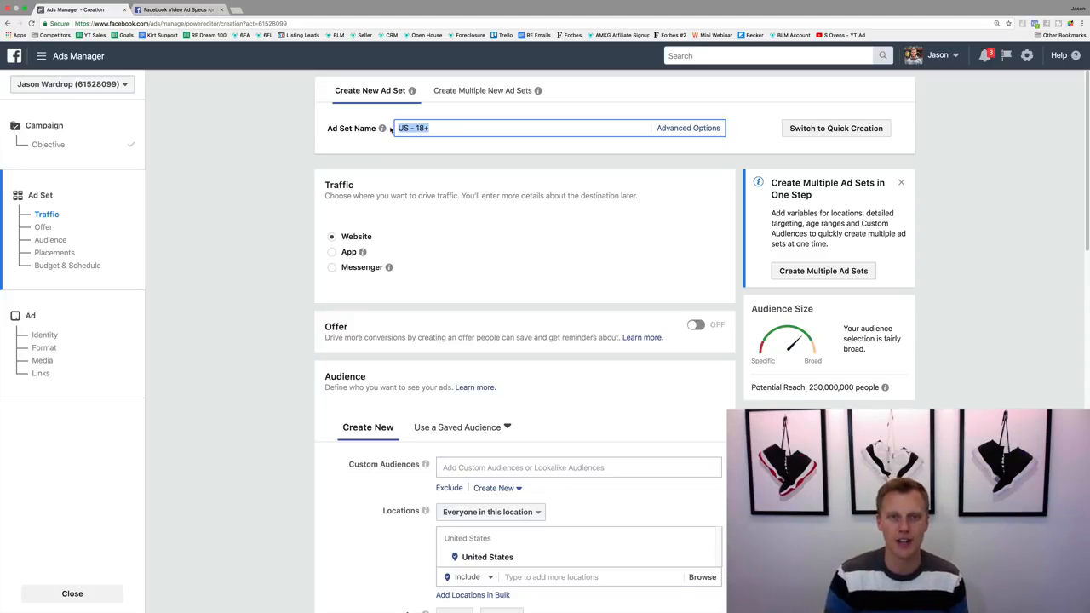
type("Insta")
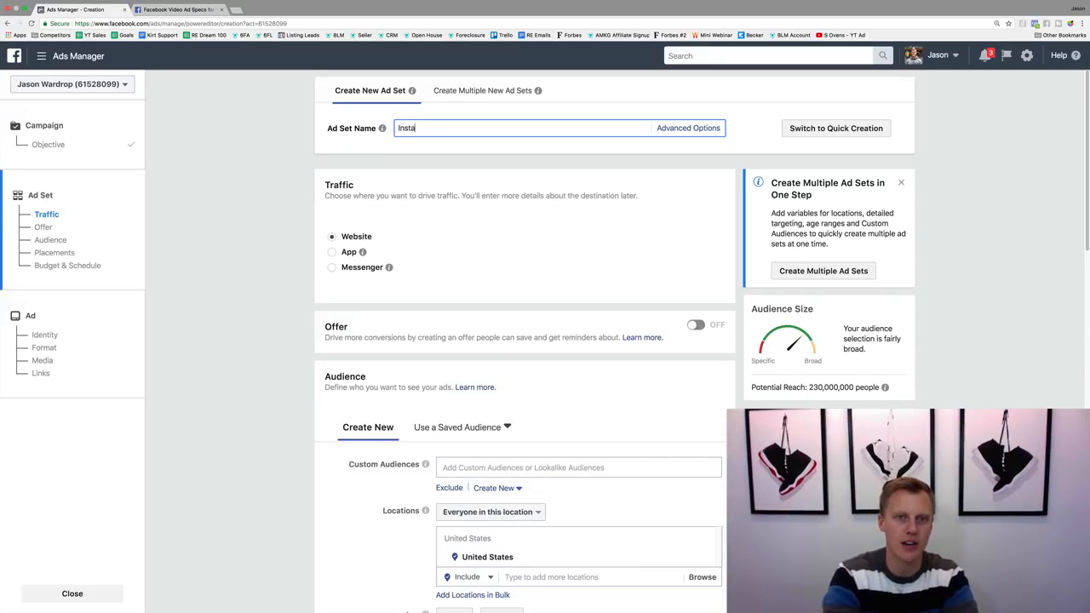
type("gram Advertis")
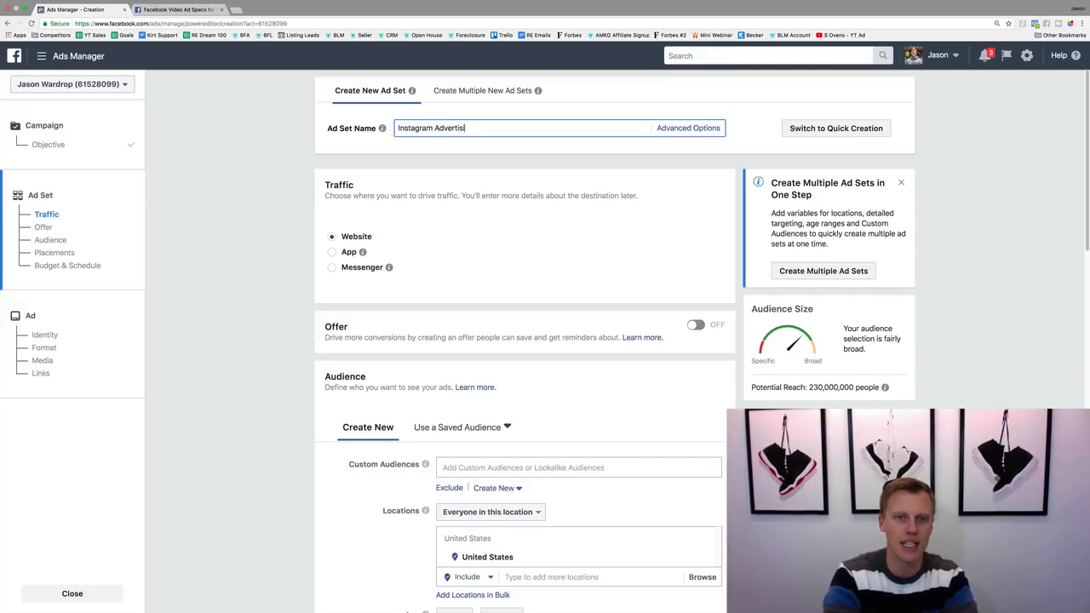
type("ing (Demo")
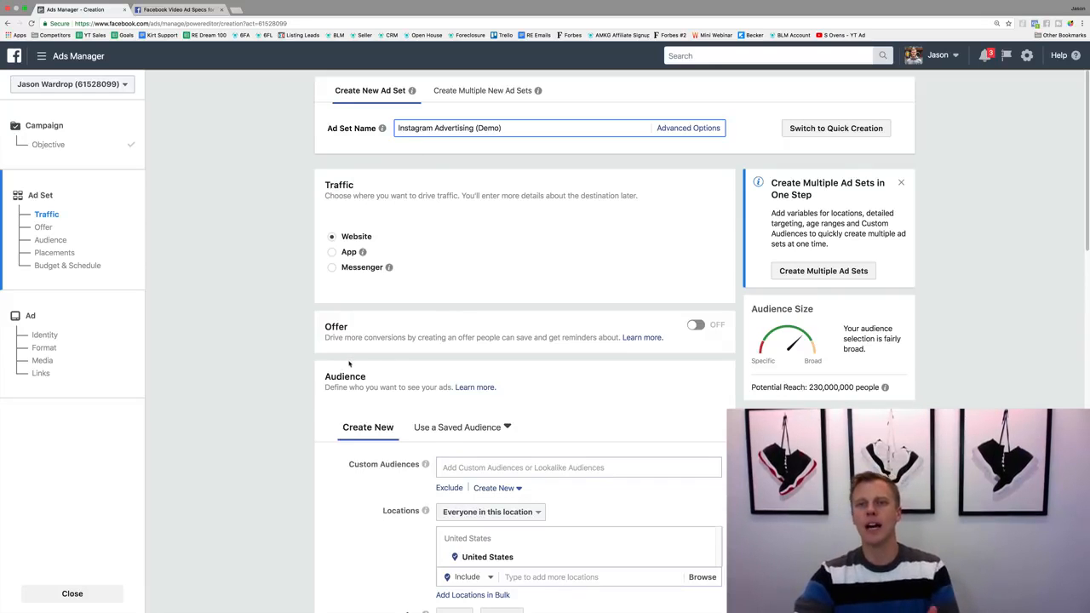
Replace the United States audience location with New York, New York
scroll(346, 365, "down", 4)
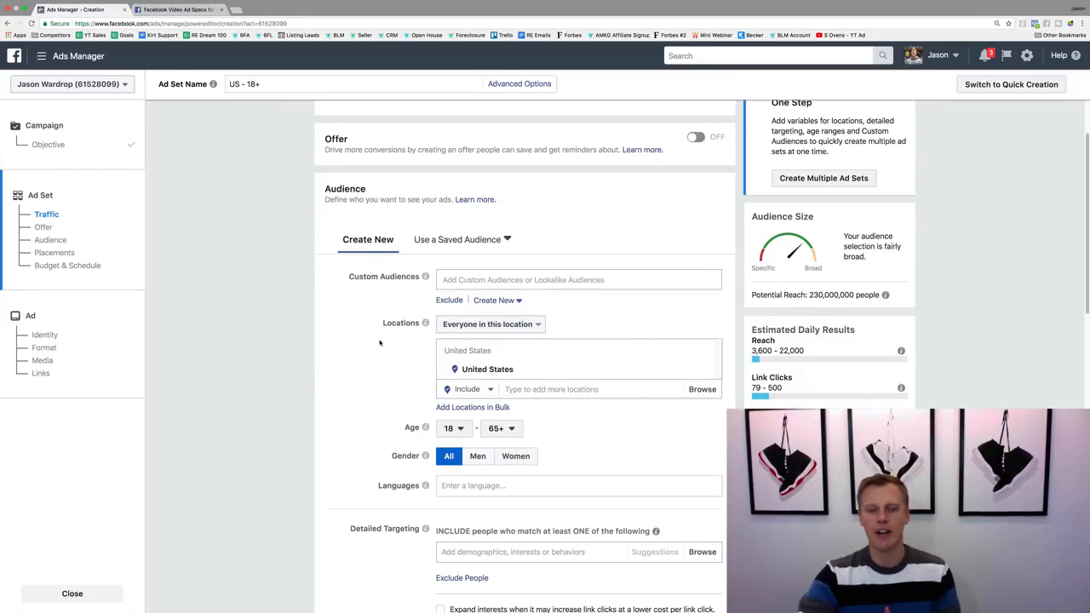
scroll(380, 340, "down", 1)
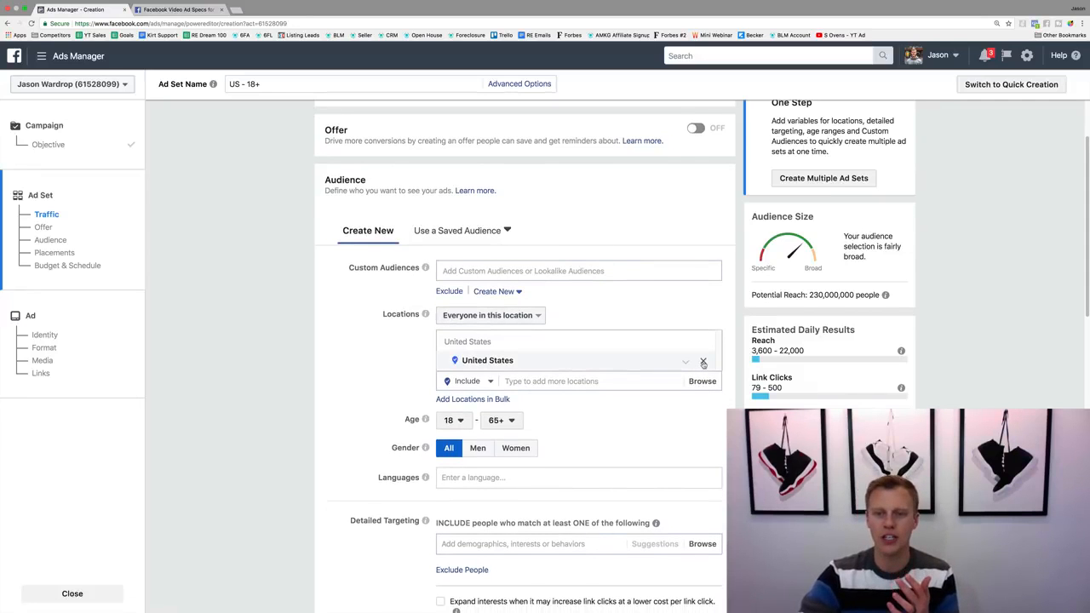
left_click(703, 364)
type("N")
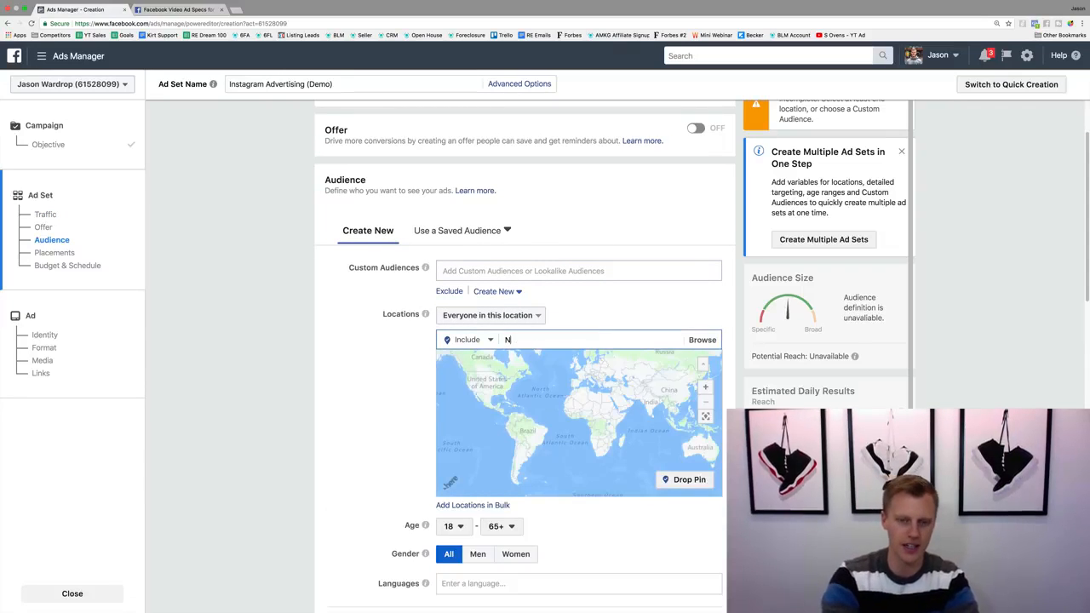
type("ew York City")
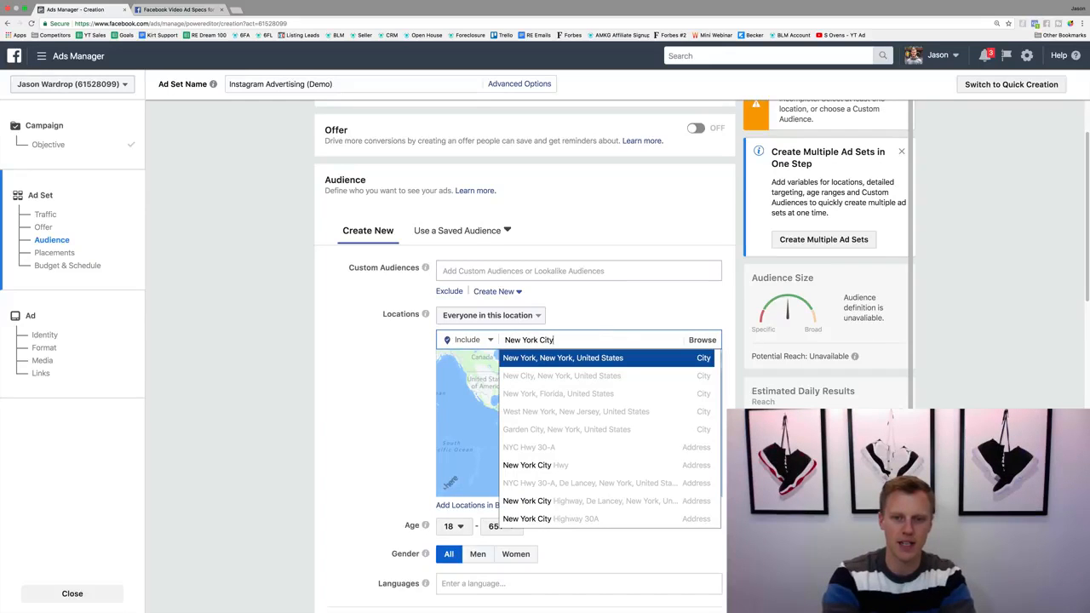
left_click(566, 359)
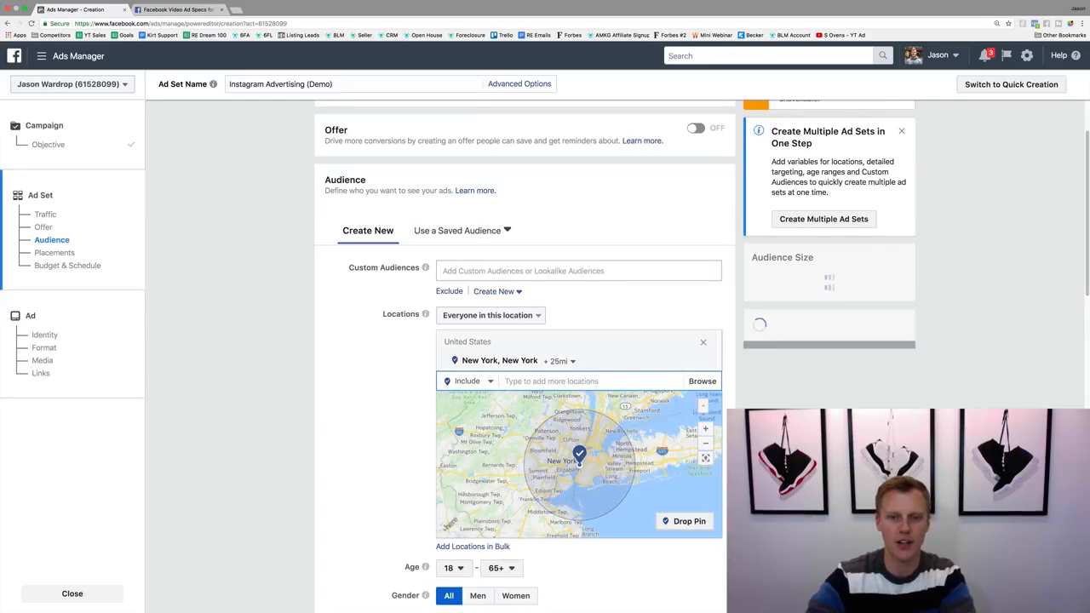
Reduce the targeting radius around New York to 10 mi and check the potential reach information
left_click(563, 361)
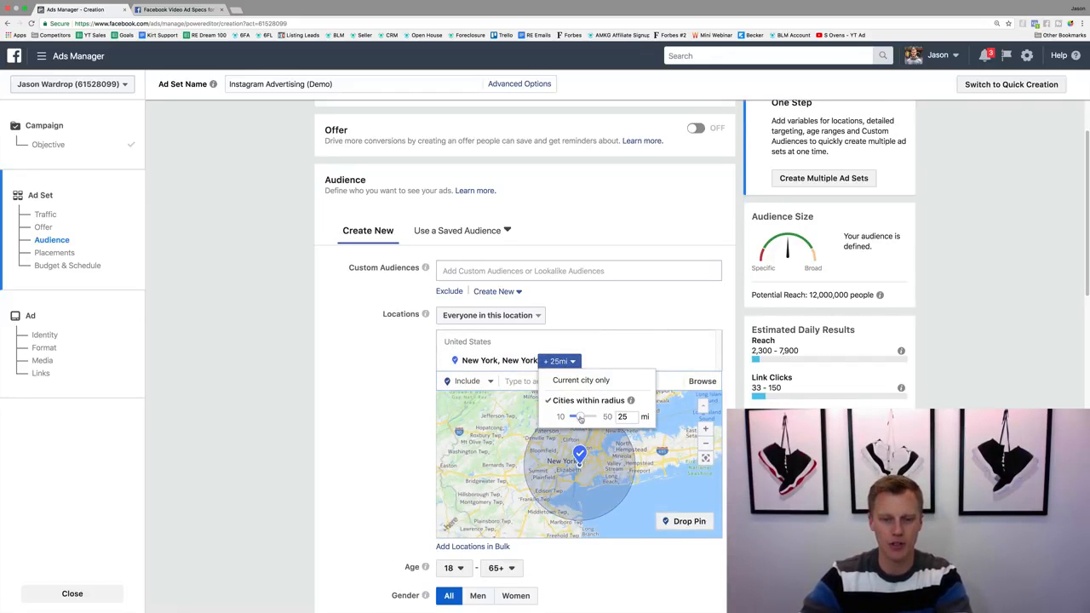
left_click_drag(581, 417, 340, 447)
mouse_move(875, 294)
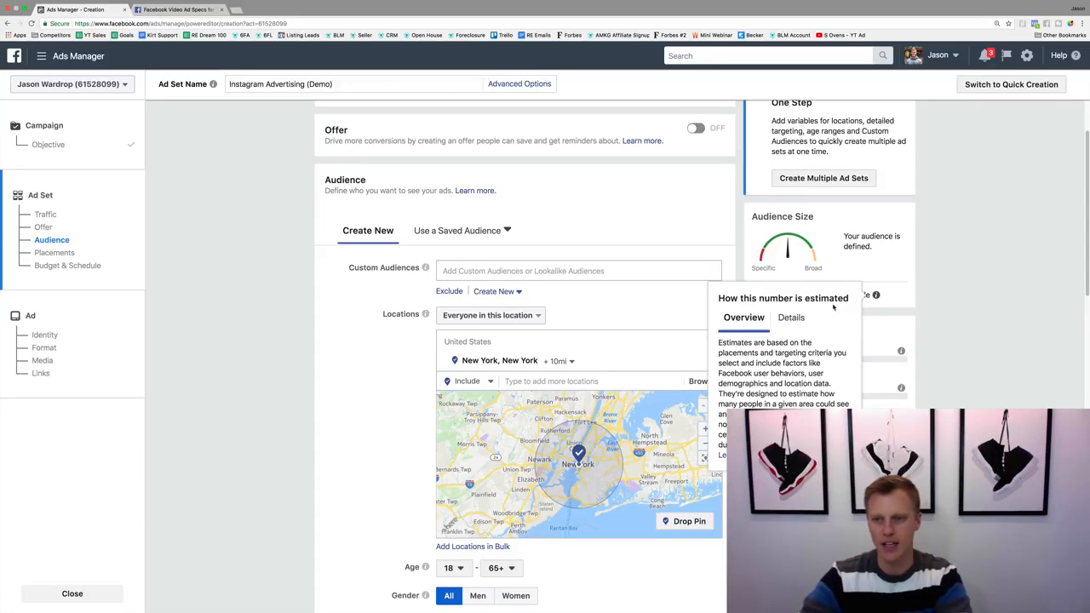
Set the minimum audience age to 25
scroll(379, 465, "down", 2)
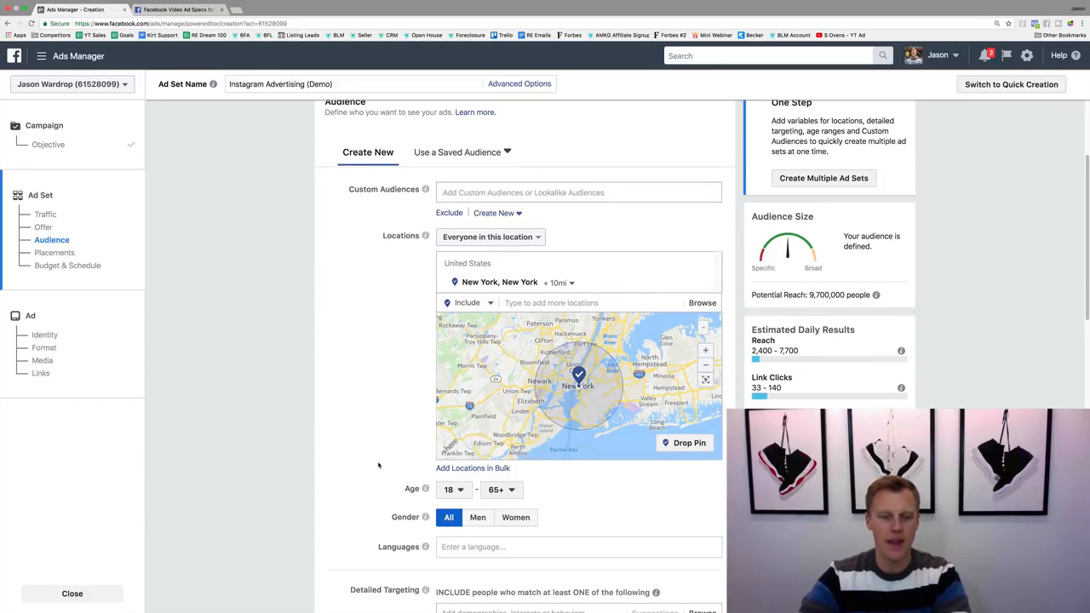
left_click(451, 488)
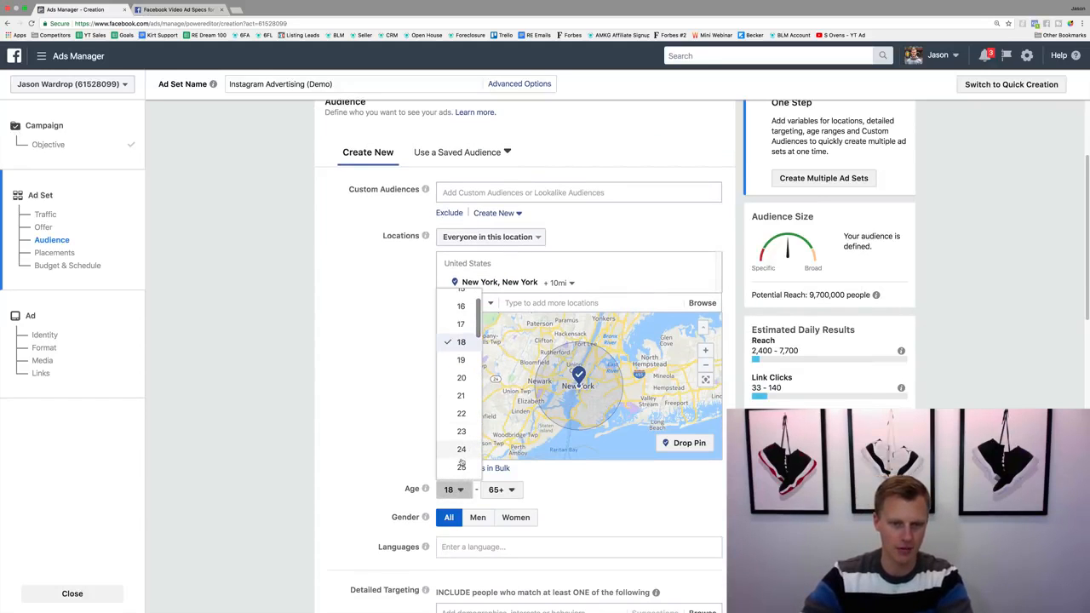
left_click(457, 467)
Add the Basketball interest to the audience's detailed targeting
scroll(382, 478, "down", 4)
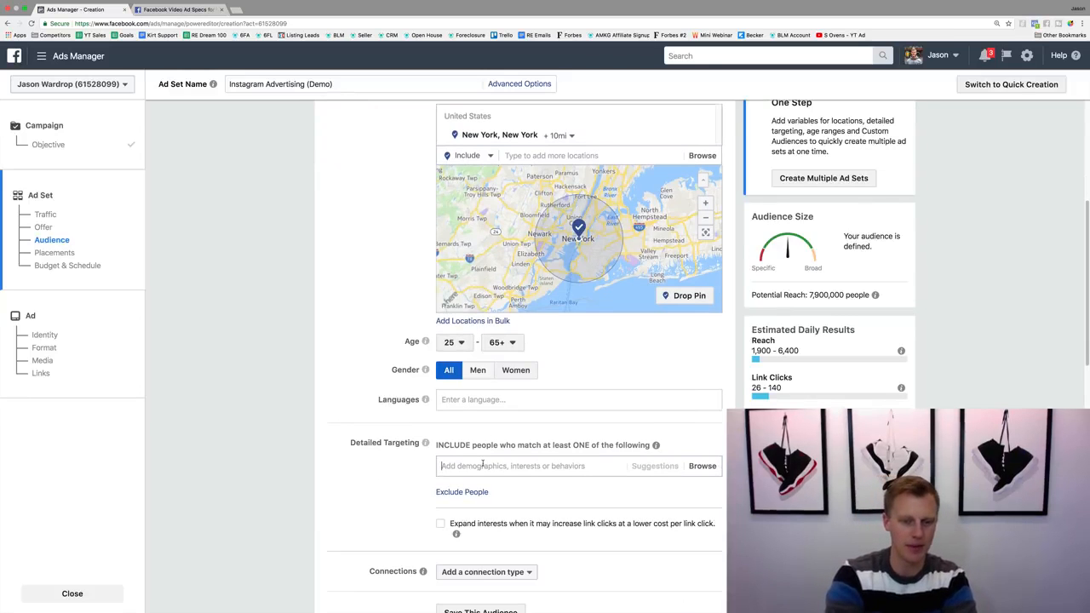
type("Basketball")
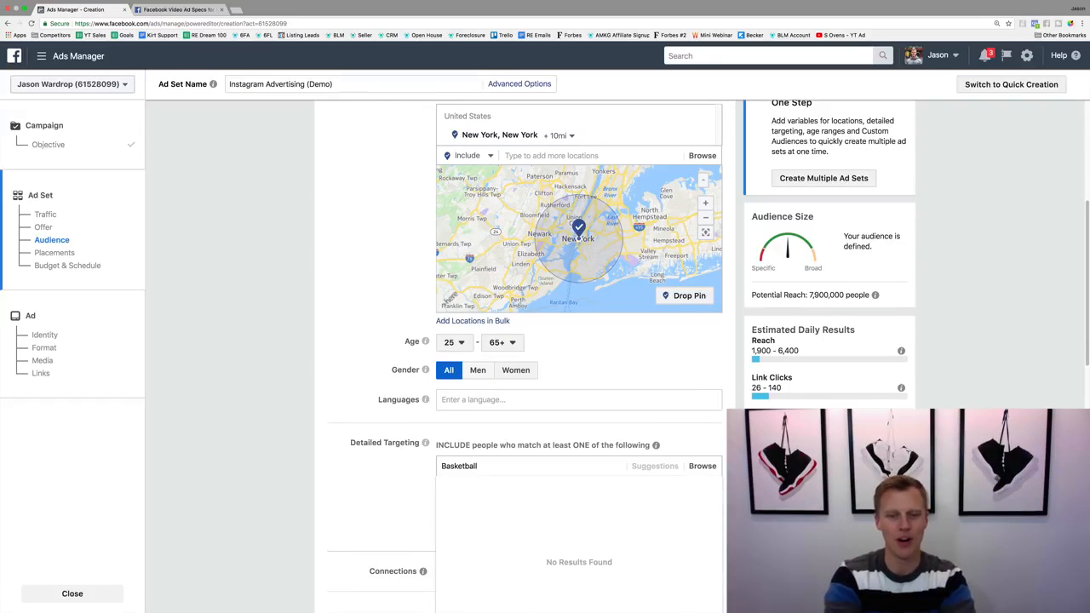
key("Return")
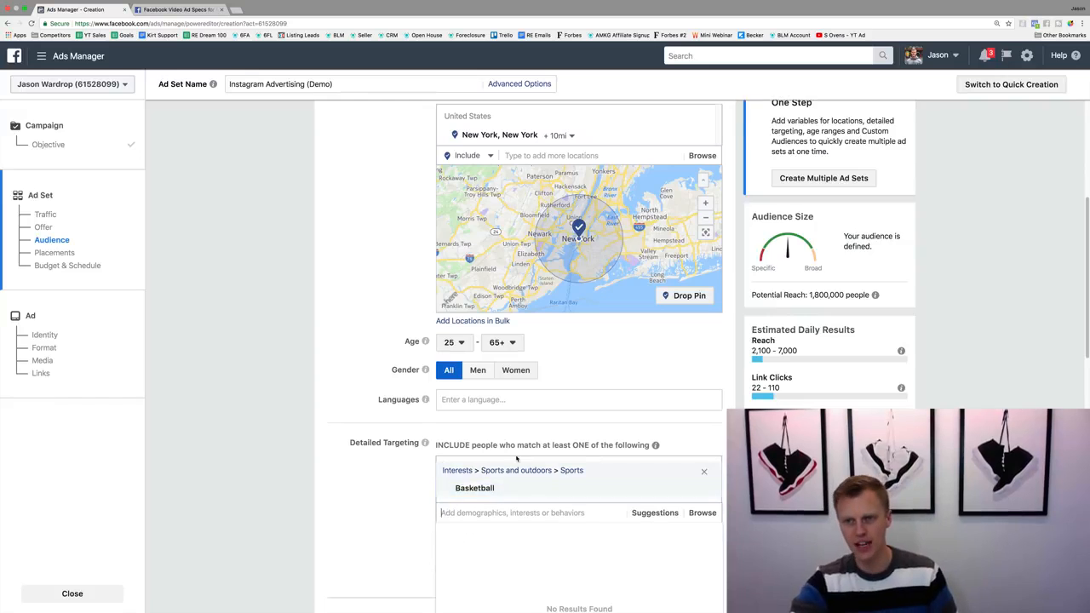
left_click_drag(807, 294, 876, 294)
left_click(919, 309)
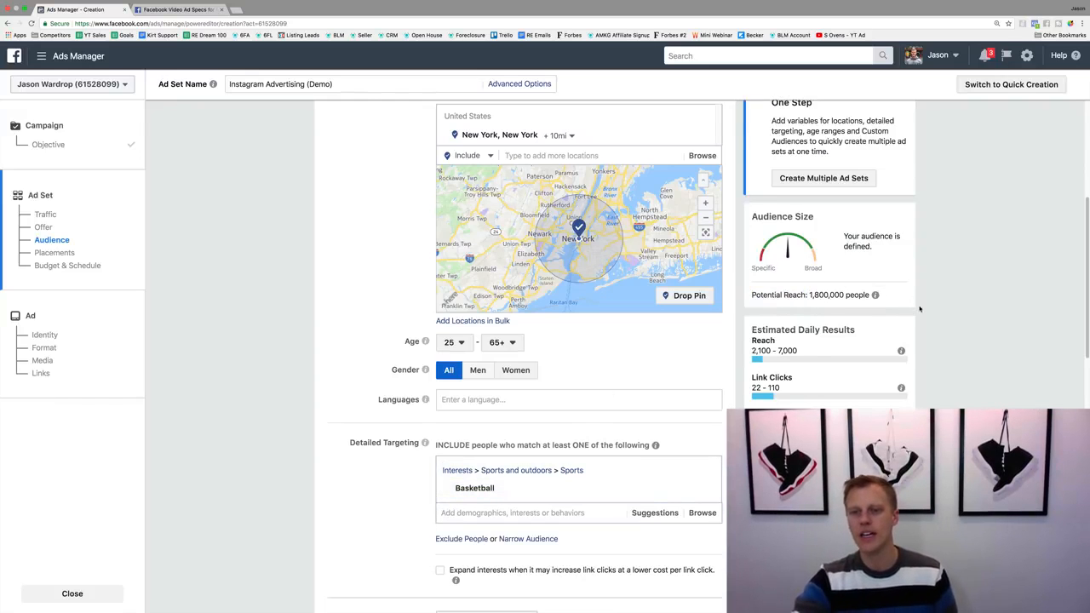
Switch the ad set from automatic placements to Edit Placements and bring up the platform options
scroll(366, 474, "down", 5)
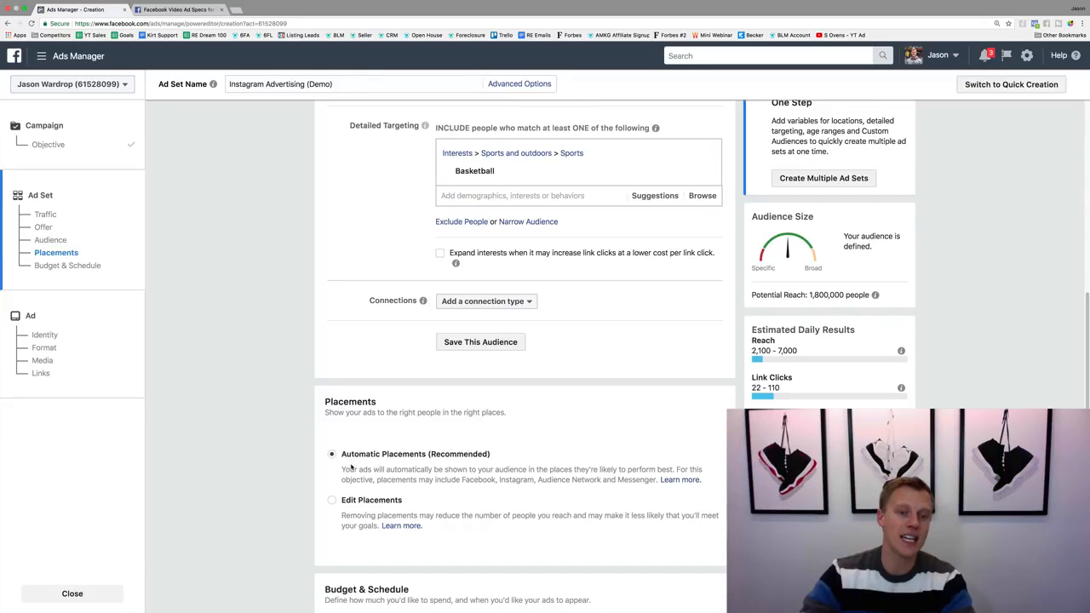
left_click_drag(343, 458, 502, 450)
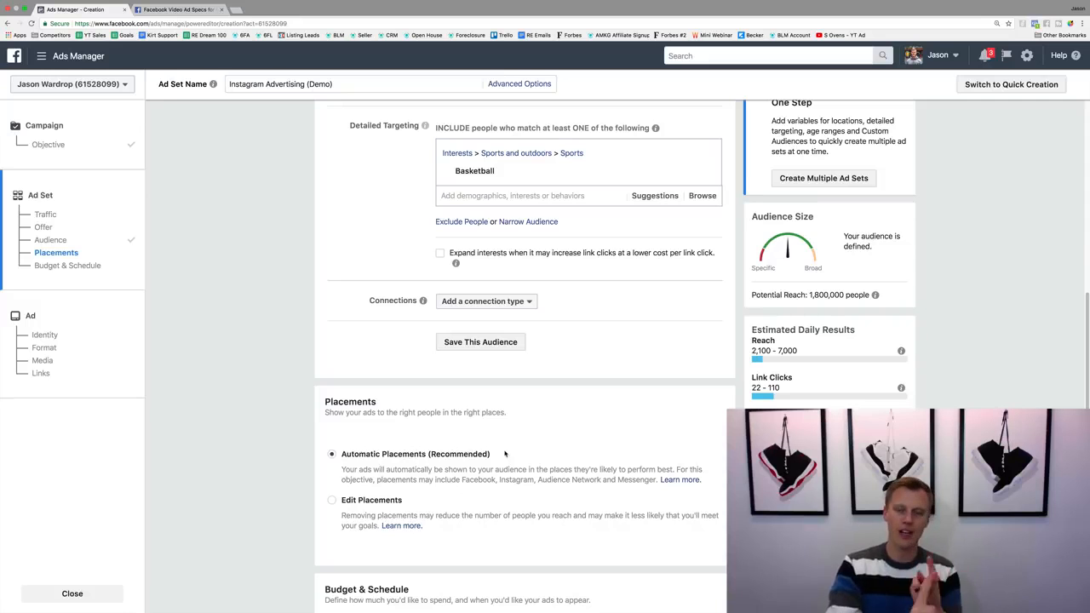
left_click(333, 501)
scroll(290, 483, "down", 2)
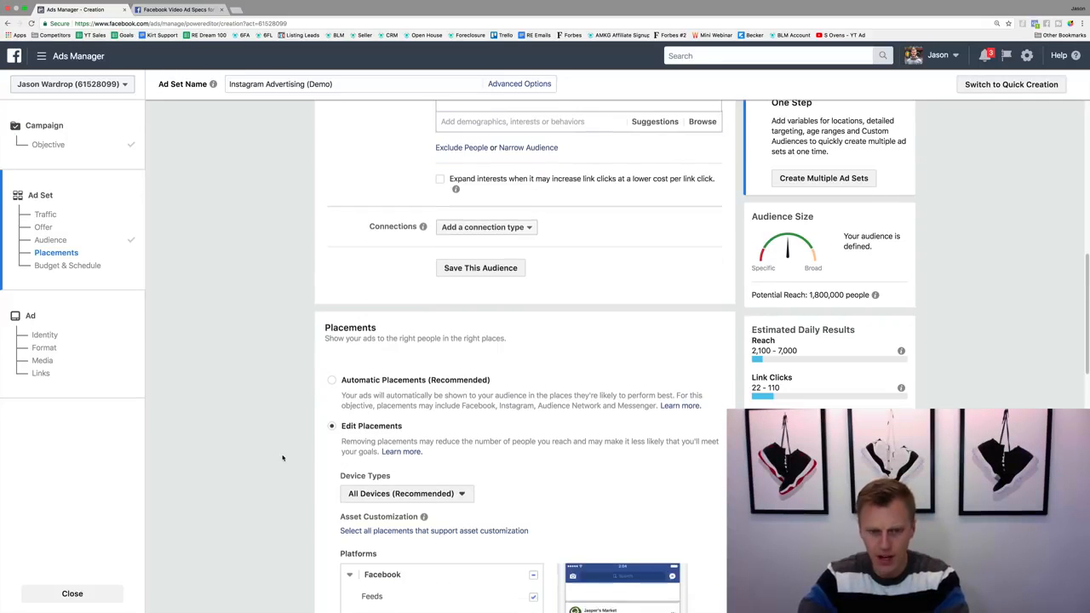
scroll(282, 458, "down", 5)
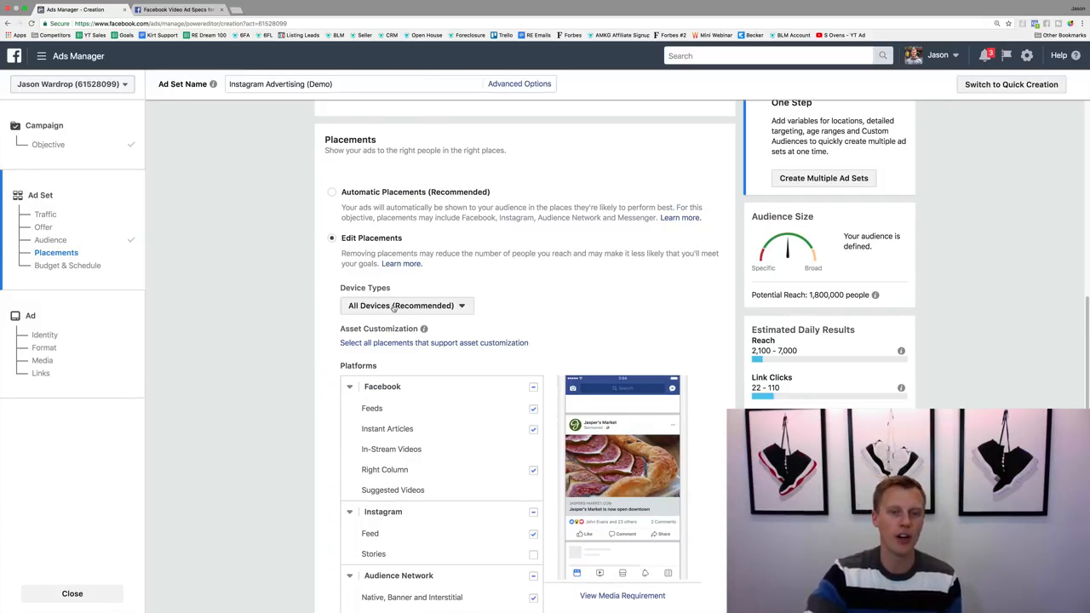
Try the Mobile Only and Desktop Only device types and restore All Devices (Recommended)
left_click(393, 306)
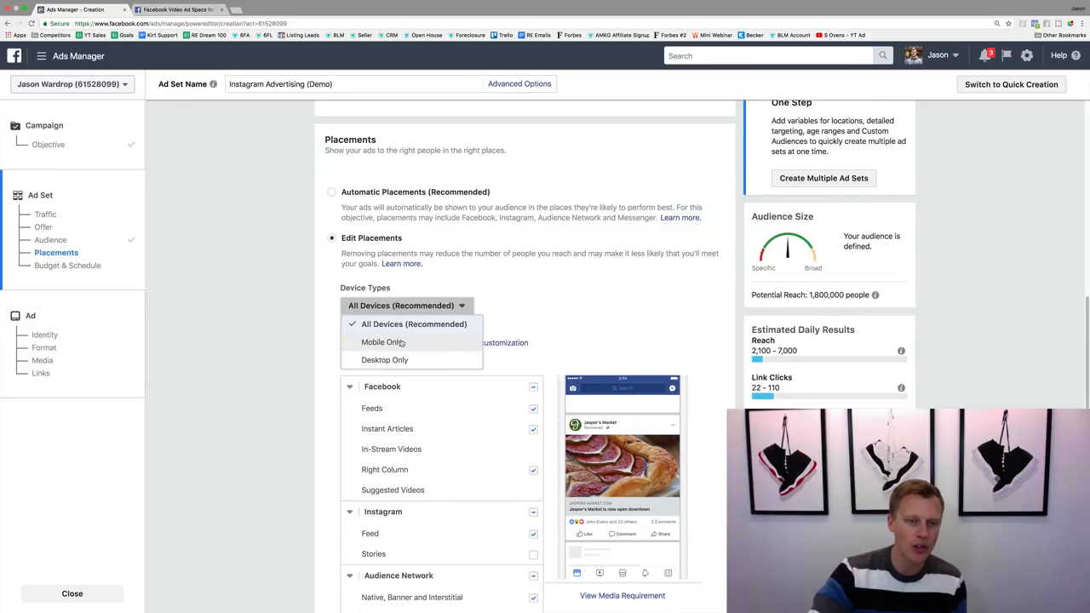
left_click(401, 341)
left_click(402, 312)
left_click(394, 360)
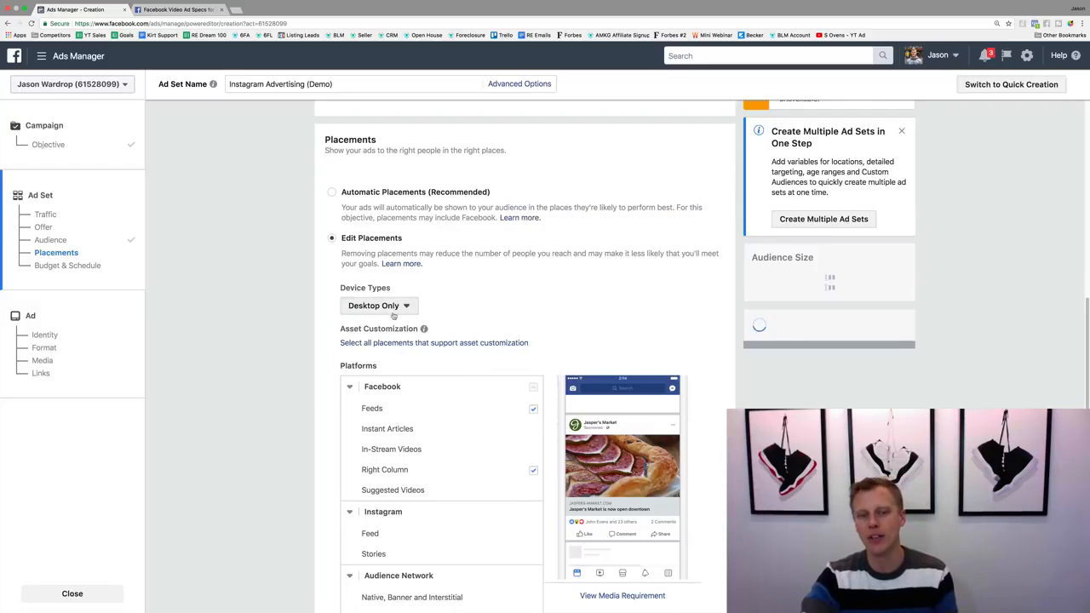
left_click(394, 305)
left_click(396, 324)
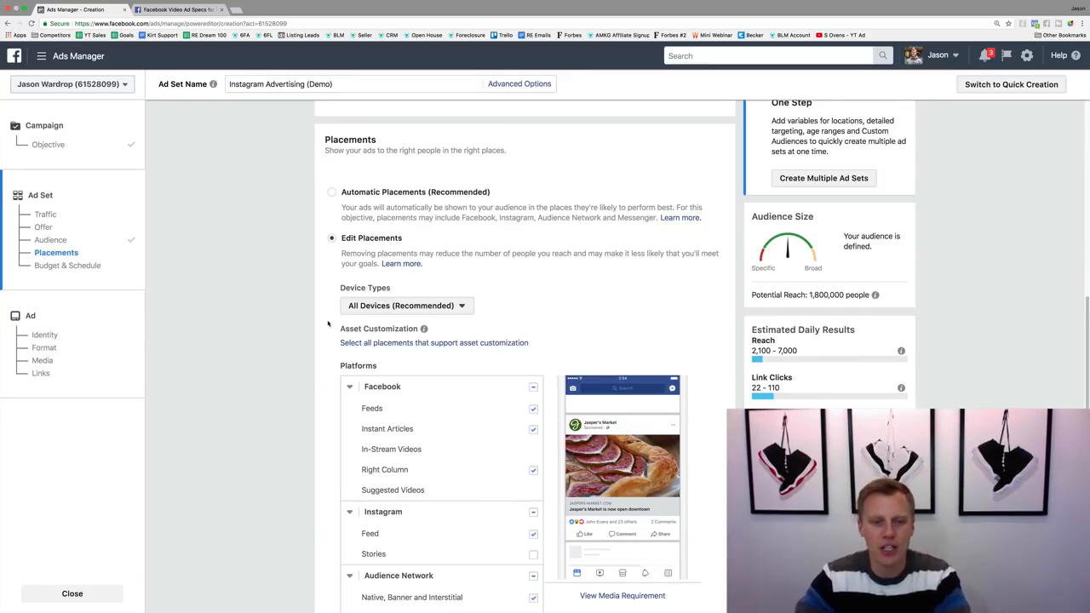
Exclude the Facebook, Audience Network and Messenger platforms from the placements, keeping only Instagram
scroll(307, 328, "down", 3)
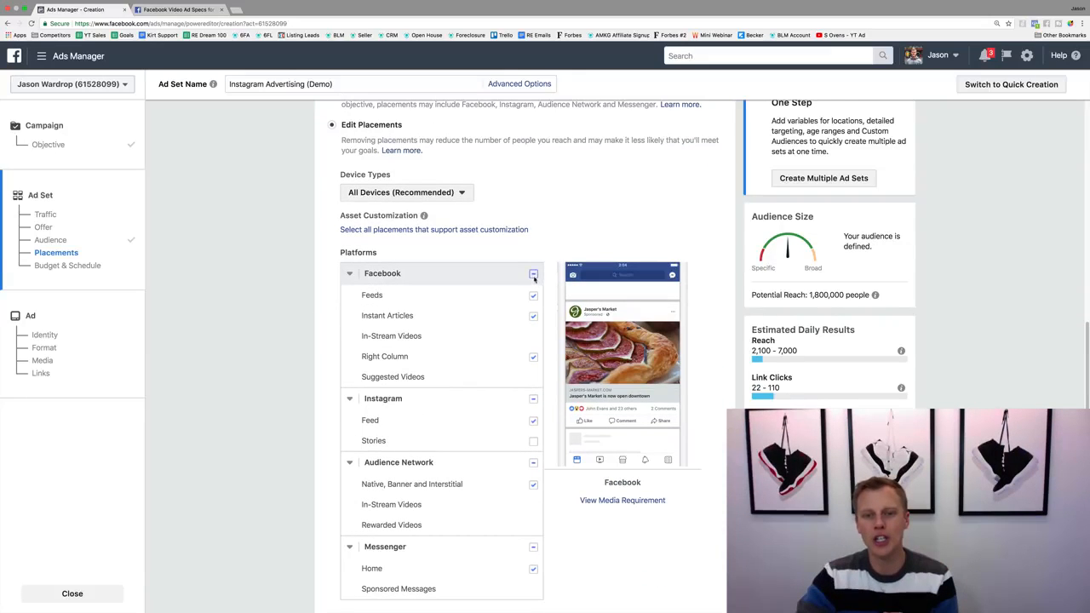
left_click(533, 274)
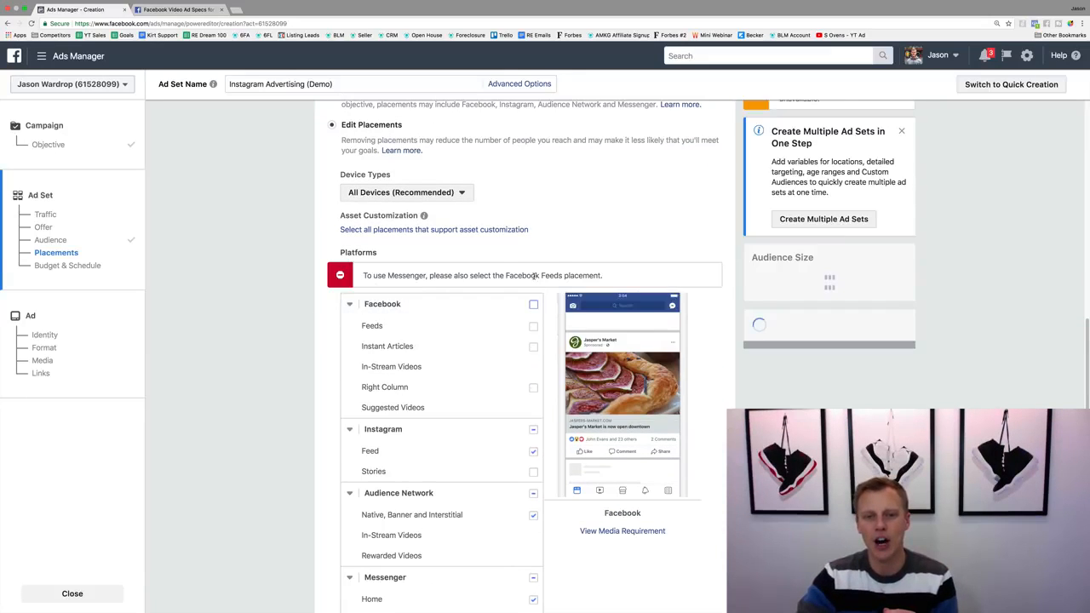
left_click(533, 493)
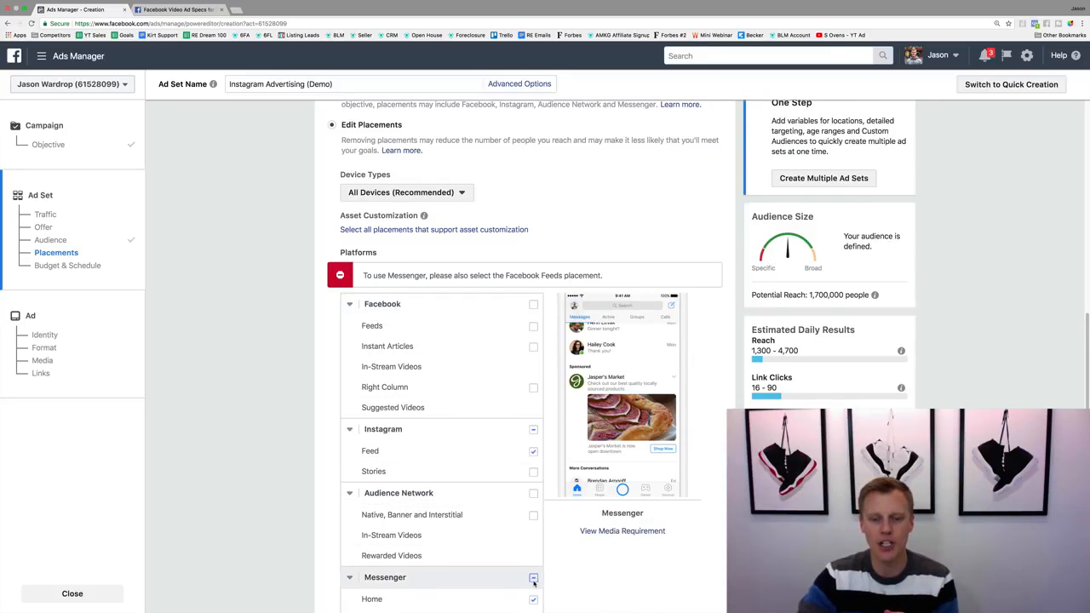
left_click(533, 579)
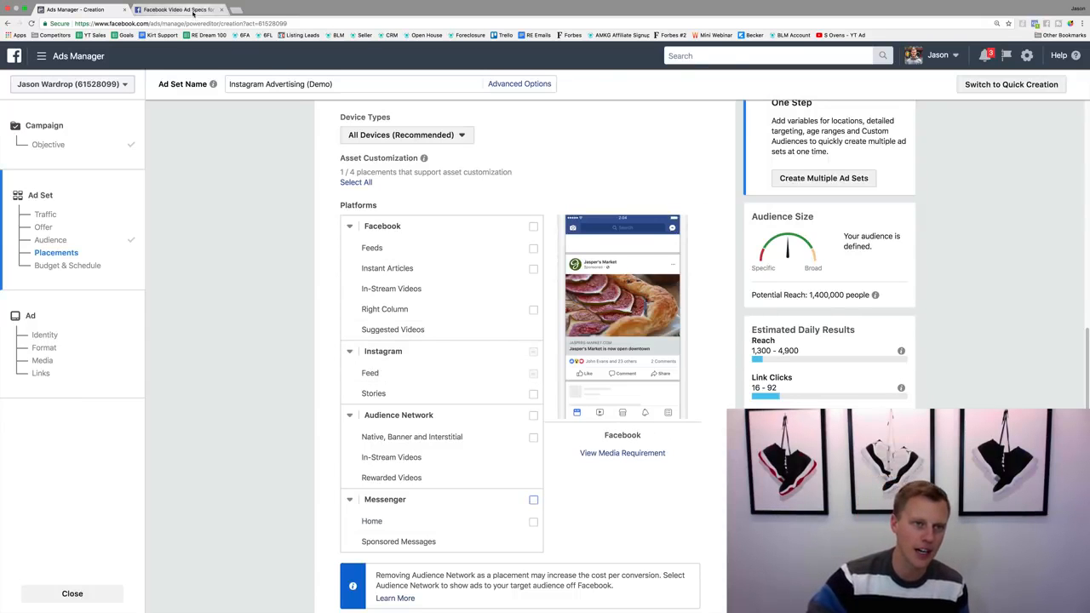
Check the video length requirement for the Instagram Feed placement in the Facebook video ad specs and return to Ads Manager
left_click(195, 13)
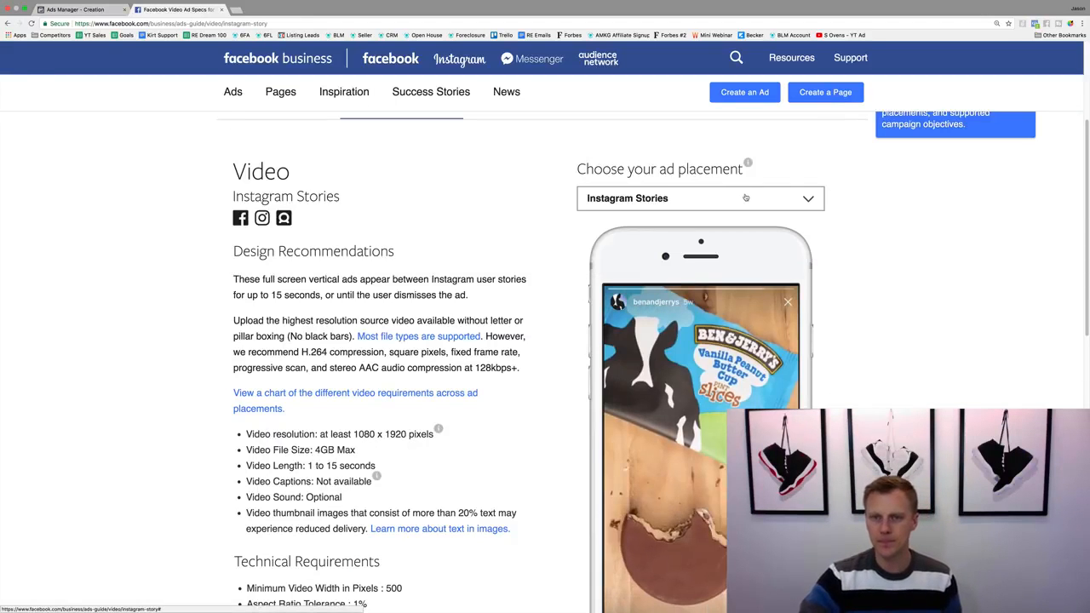
left_click(743, 199)
left_click(630, 360)
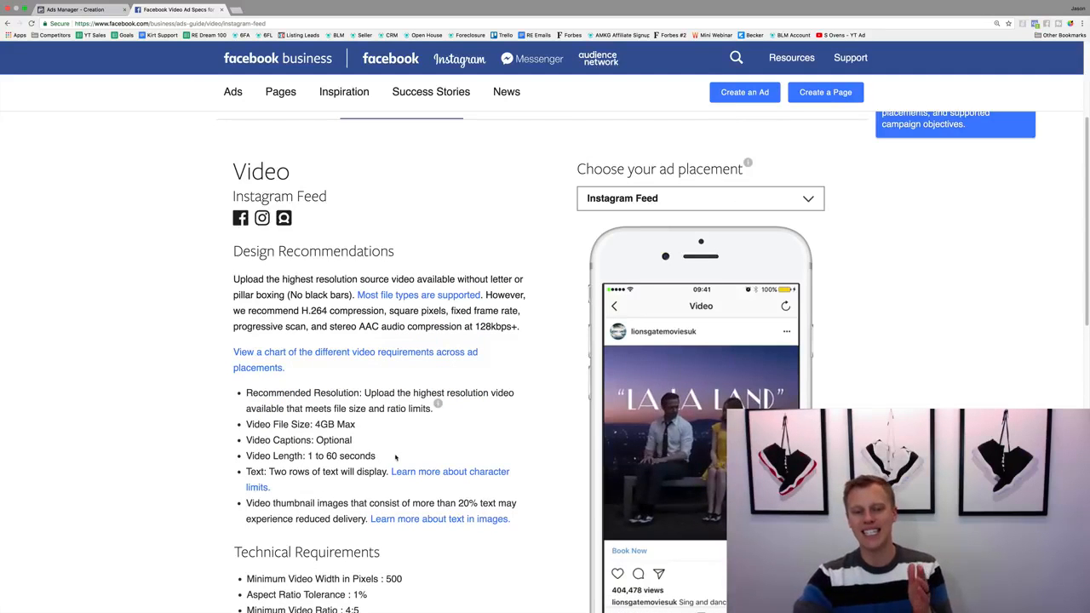
left_click_drag(377, 455, 240, 457)
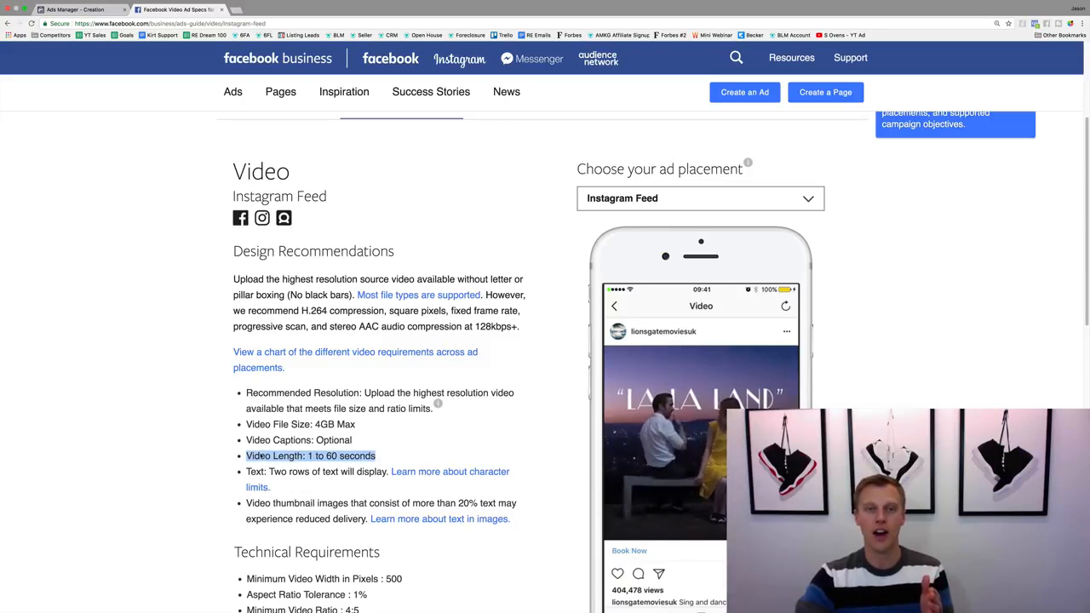
left_click(75, 8)
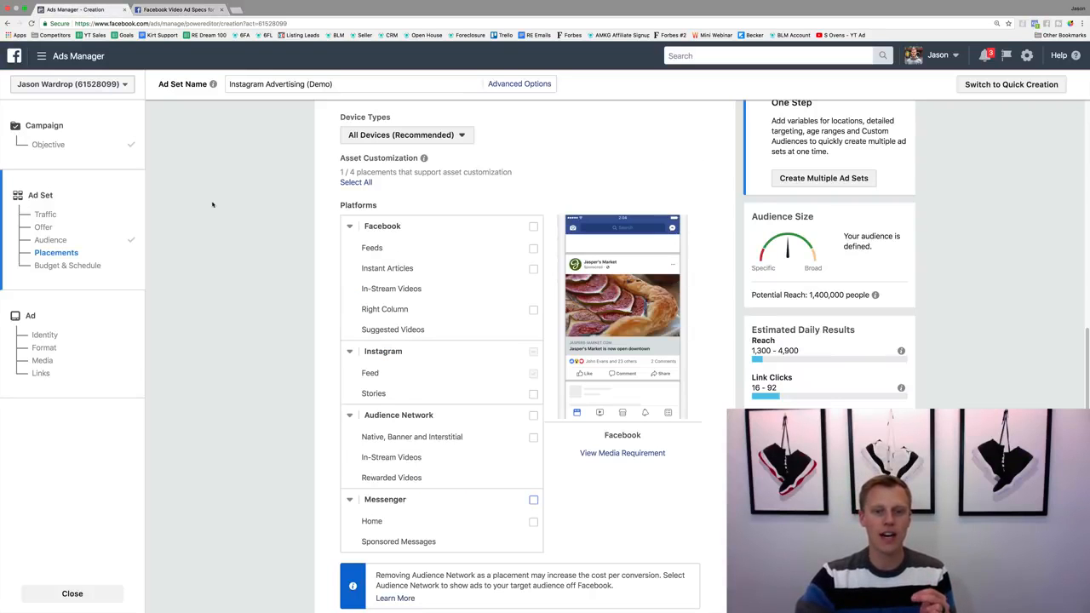
Include the Instagram Stories placement alongside the Instagram Feed
left_click(533, 393)
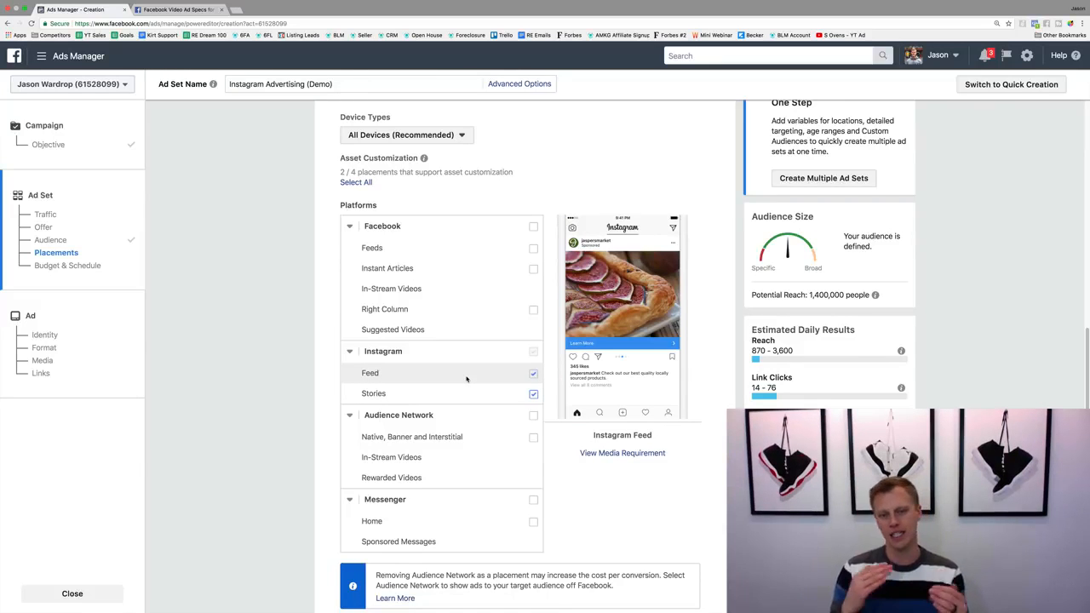
left_click(533, 395)
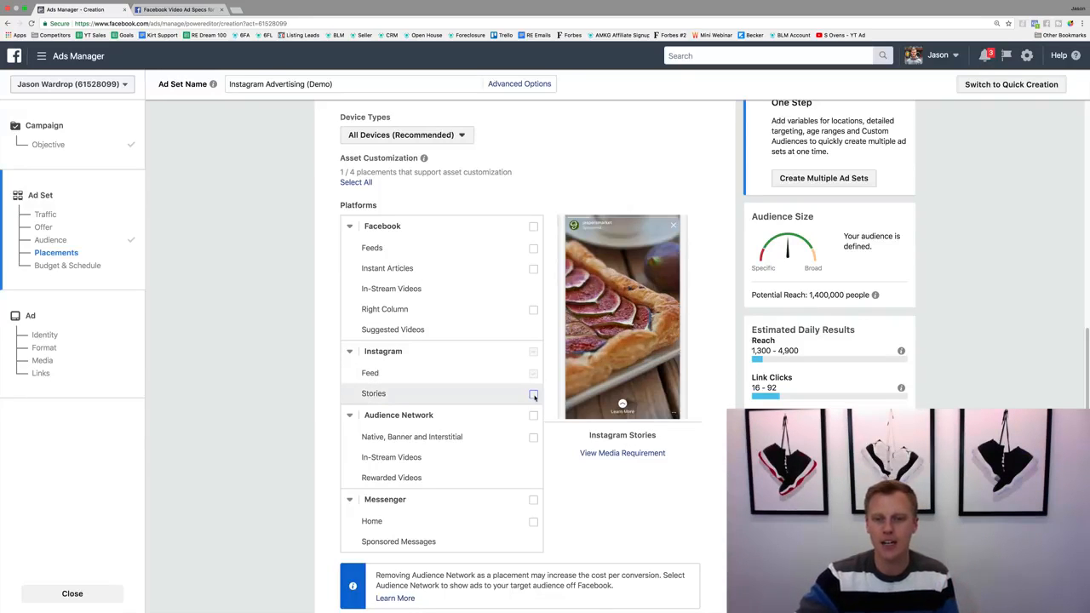
left_click(533, 394)
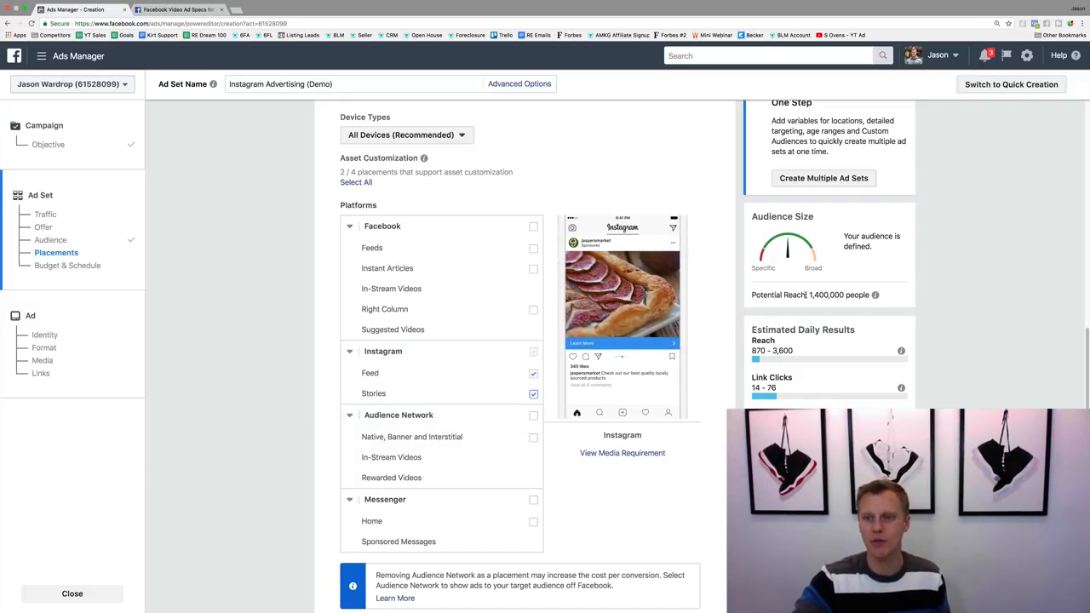
Change the ad set's budget type to Lifetime Budget and set the amount to $100.00
scroll(710, 329, "down", 10)
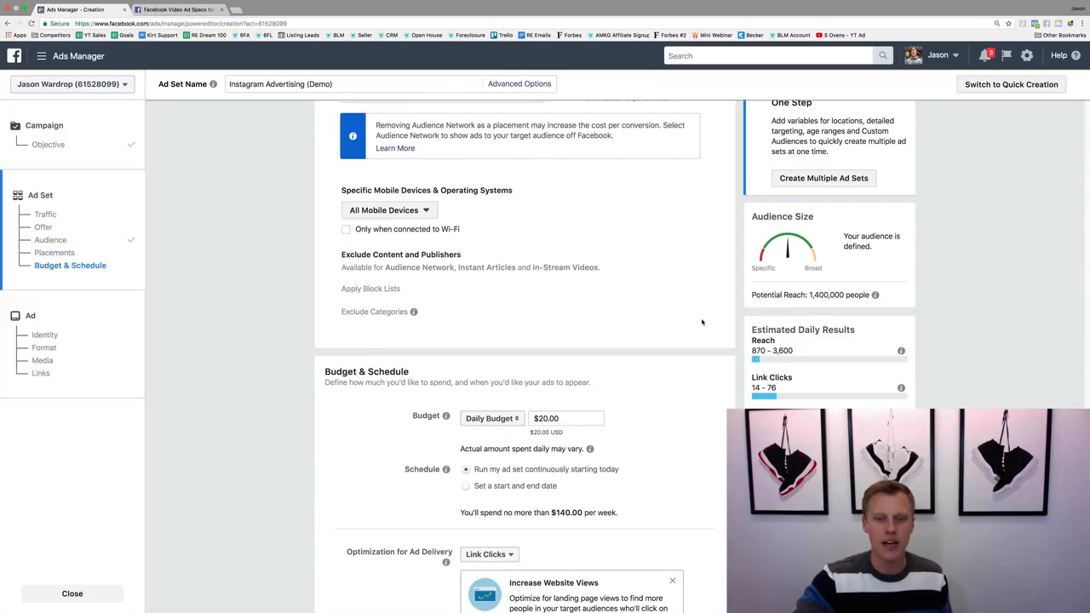
left_click(490, 418)
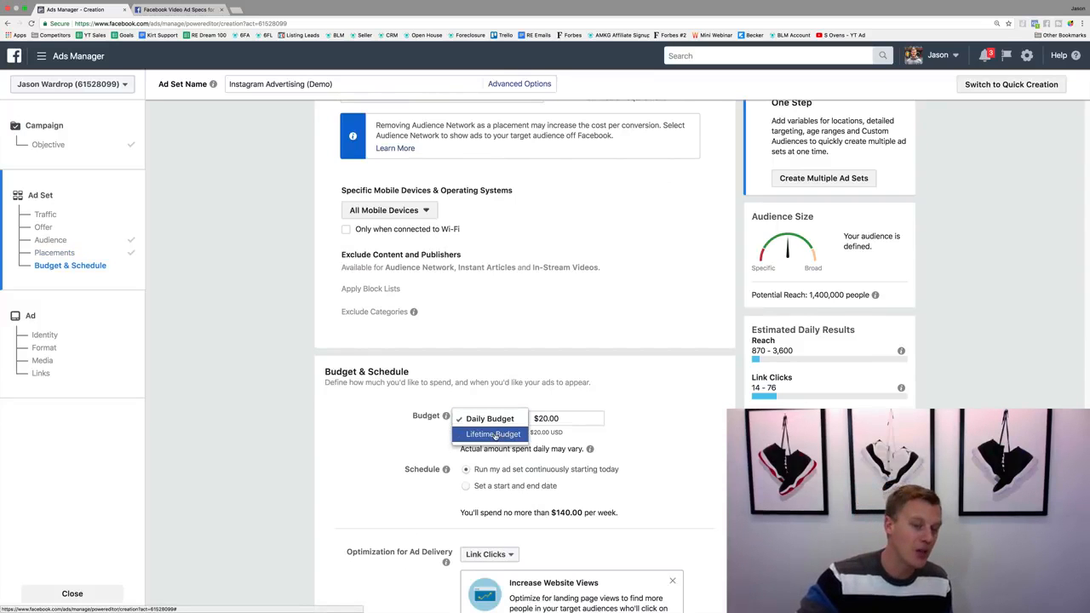
left_click(699, 408)
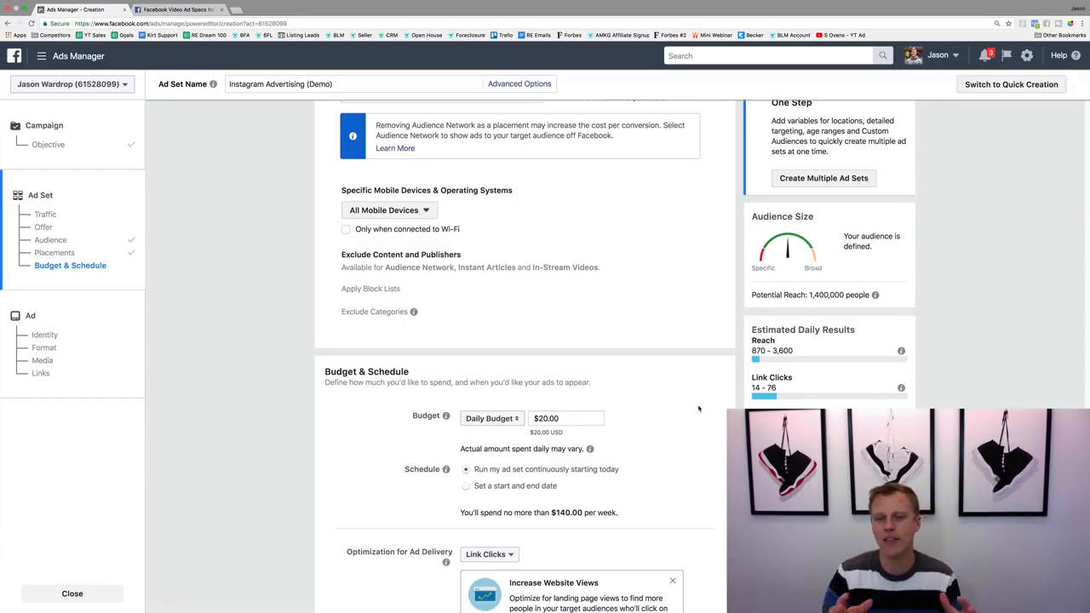
left_click(491, 418)
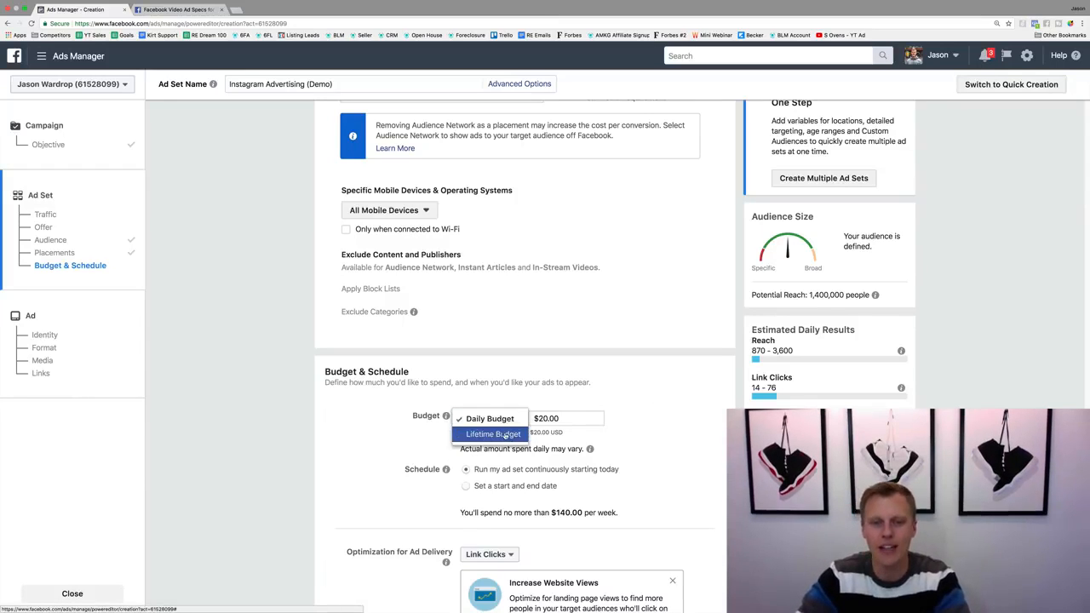
left_click(506, 433)
left_click(559, 418)
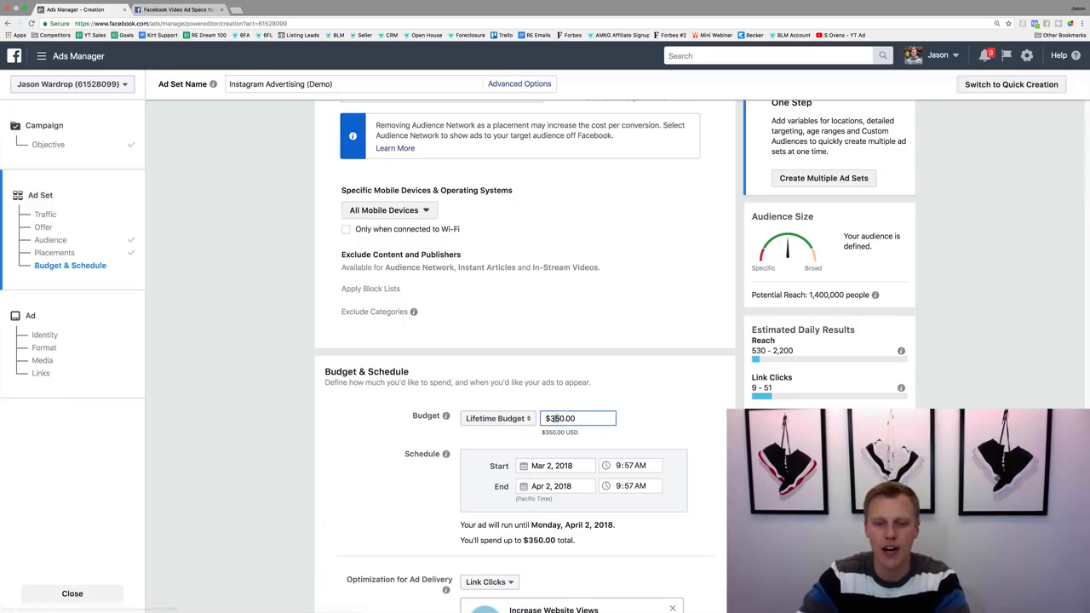
key("BackSpace")
key("BackSpace")
type("100")
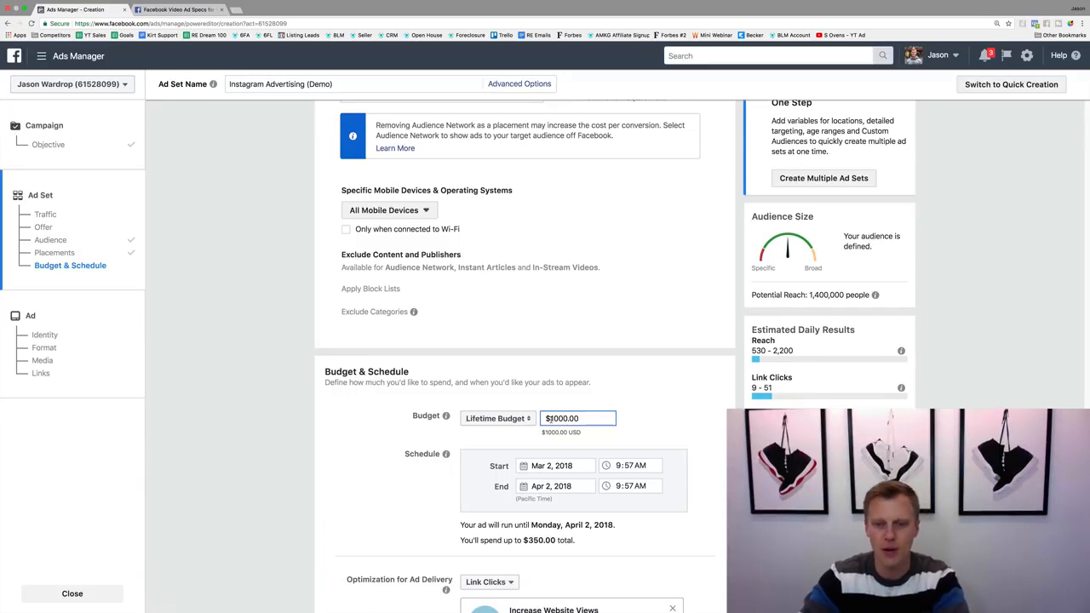
key("BackSpace")
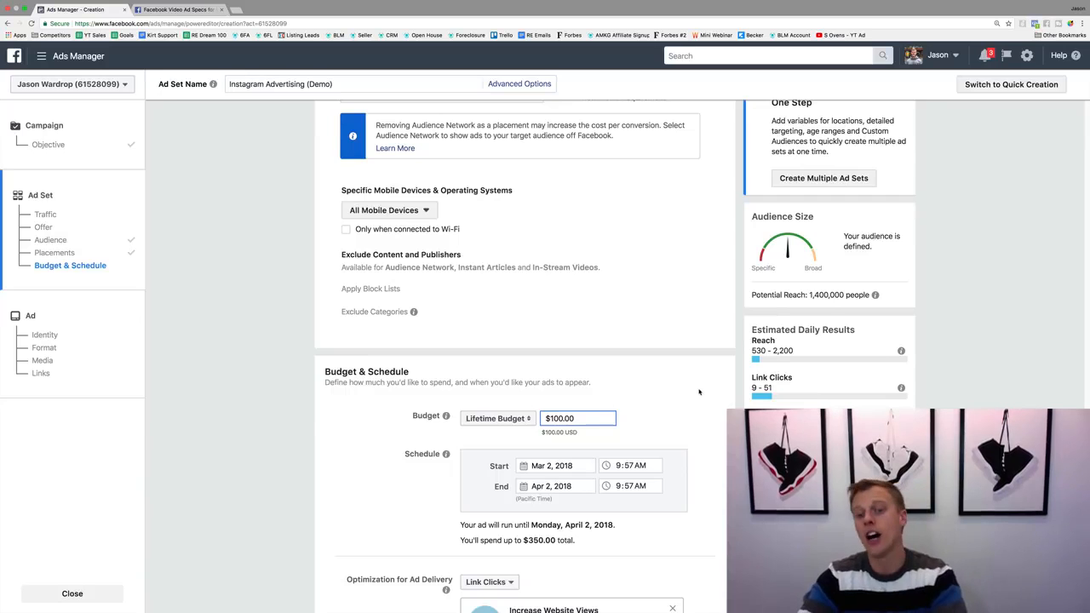
left_click(698, 393)
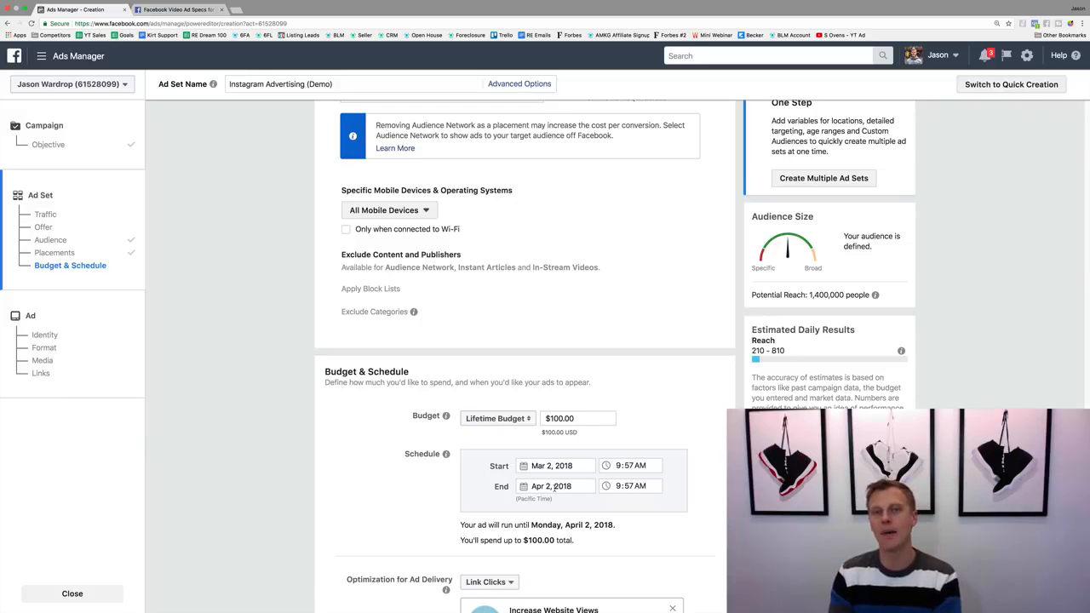
Change the budget to a Daily Budget of $10.00 and run the ad set continuously starting today
left_click(496, 422)
left_click(497, 410)
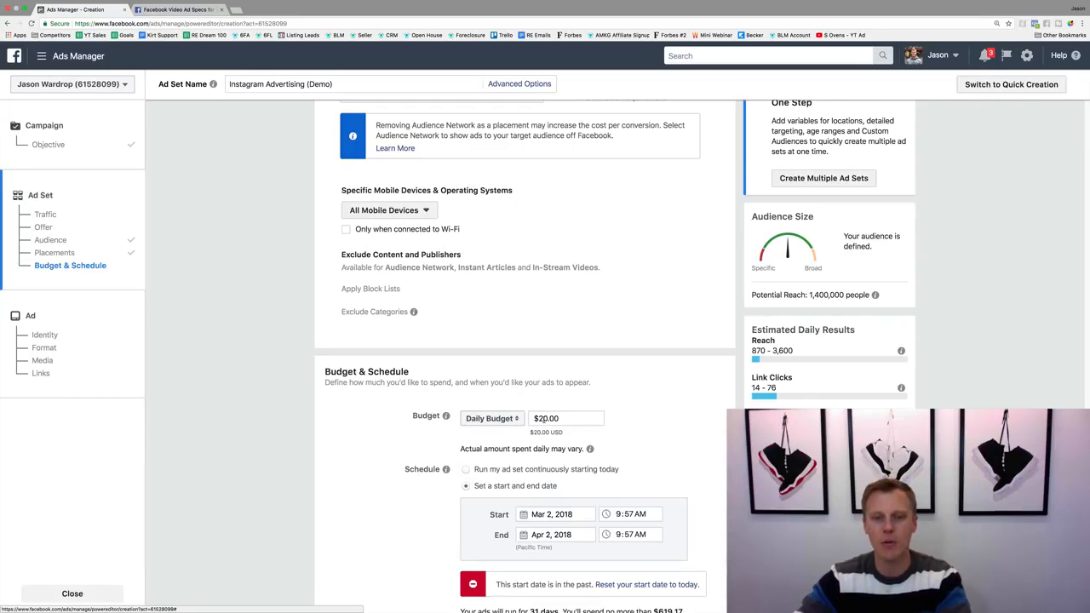
left_click_drag(544, 419, 539, 419)
type("1")
left_click(660, 421)
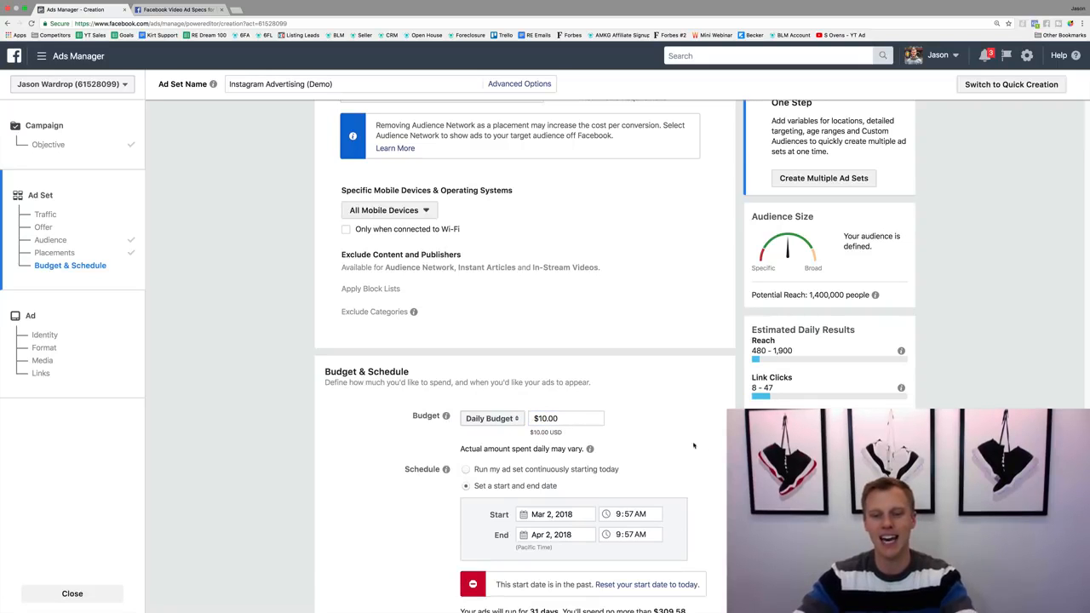
left_click(467, 471)
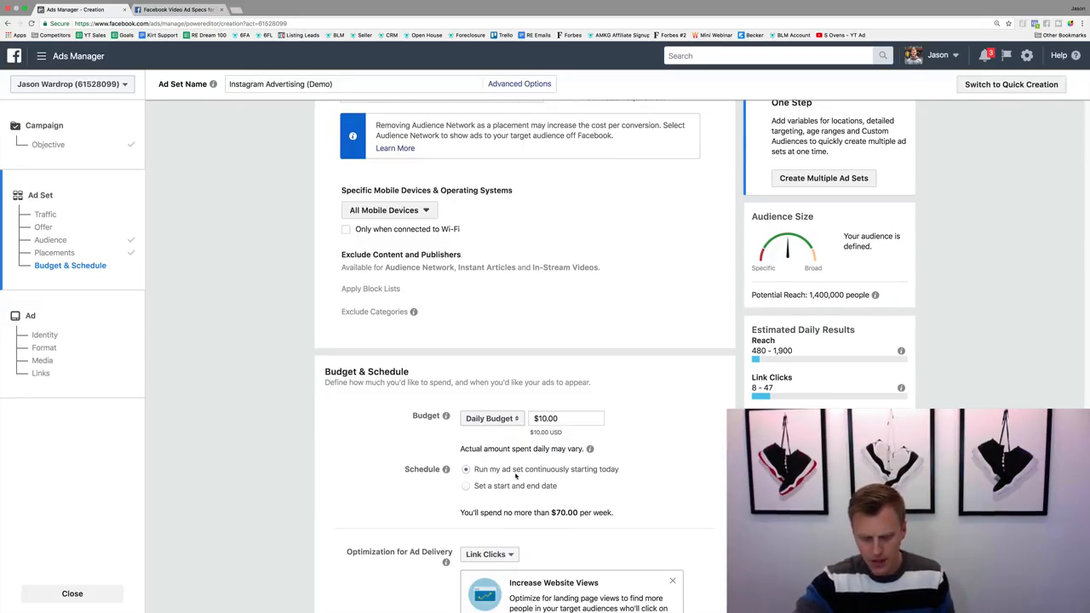
Keep Link Clicks as the optimization for ad delivery and continue to the ad creation section
scroll(422, 478, "down", 3)
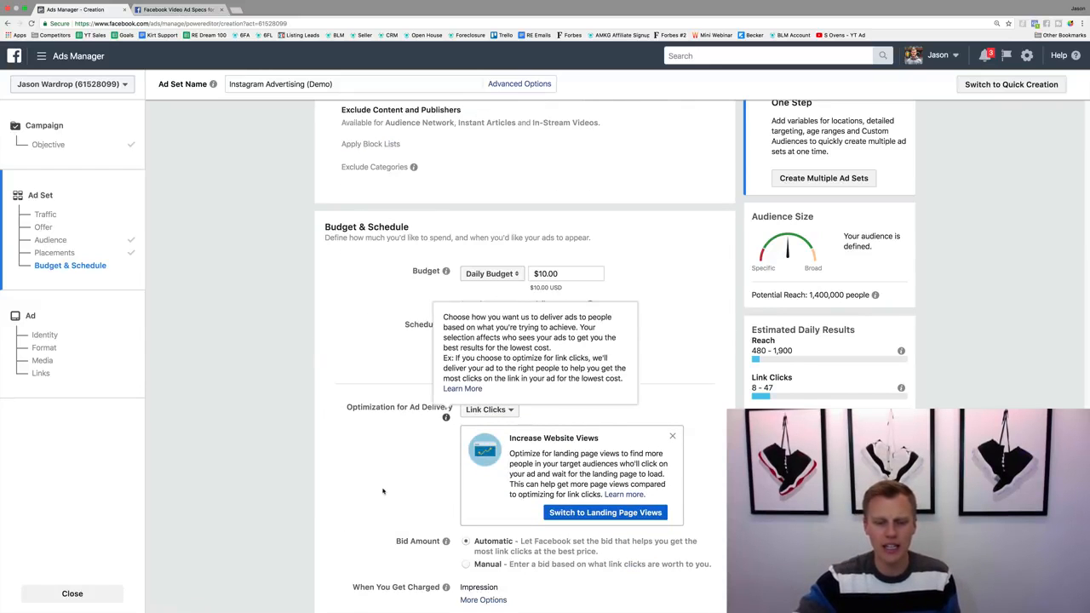
scroll(393, 492, "down", 3)
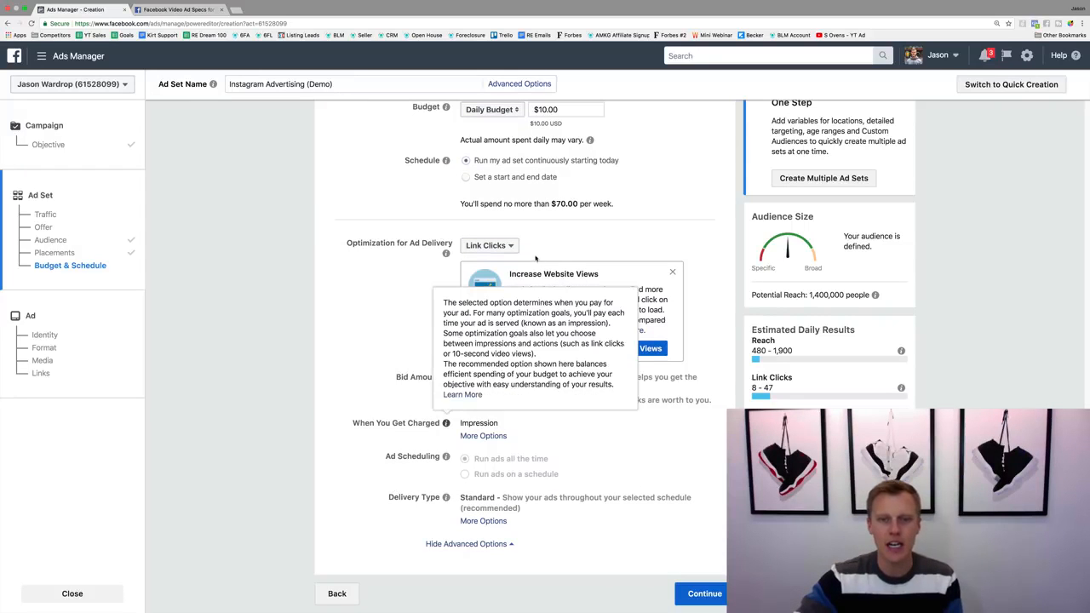
left_click(508, 245)
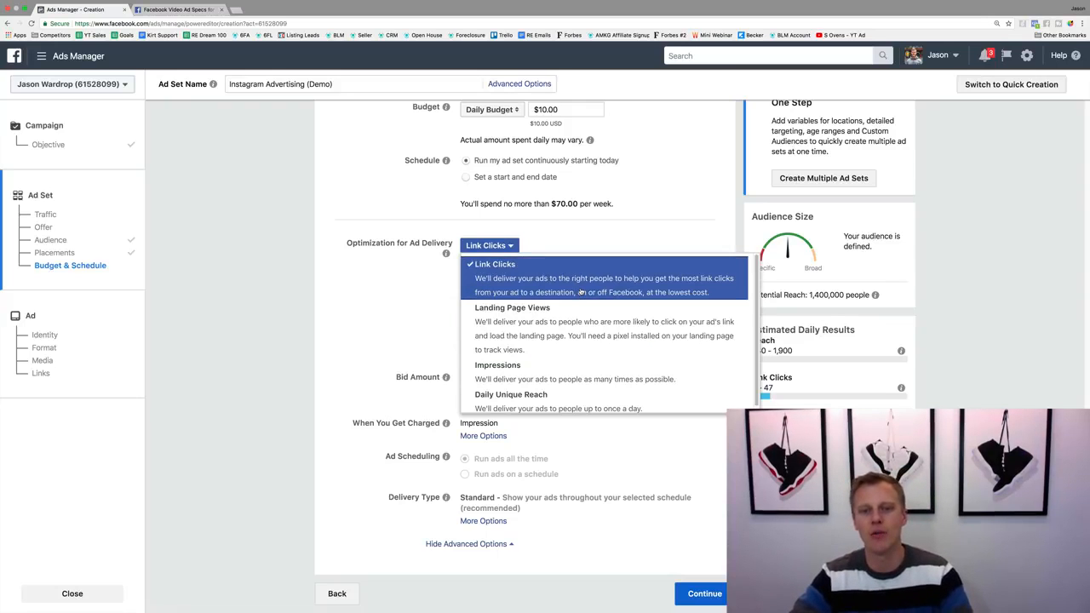
left_click(581, 287)
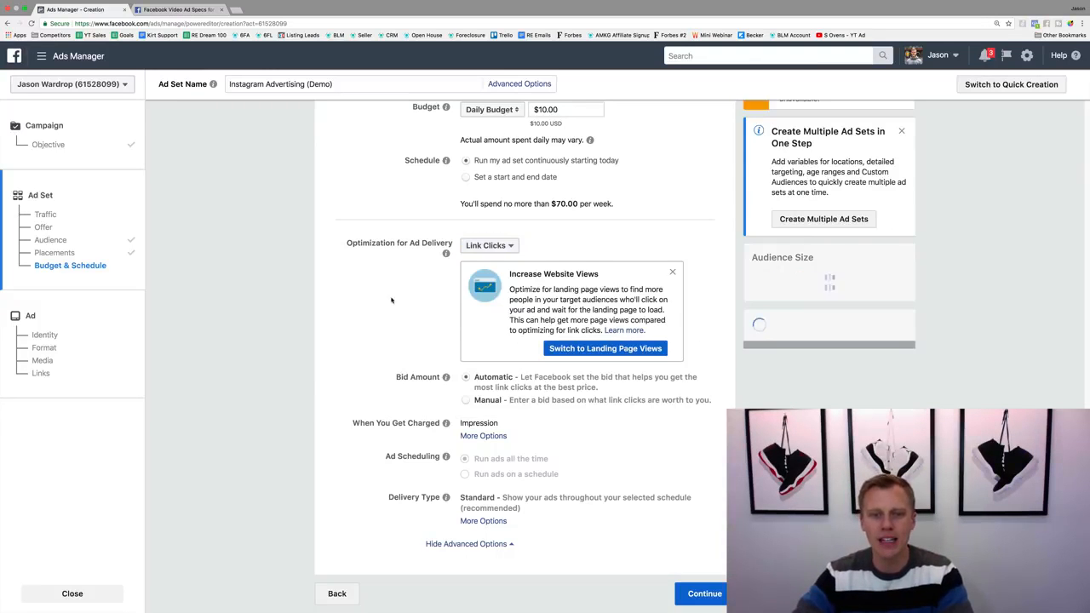
left_click(703, 592)
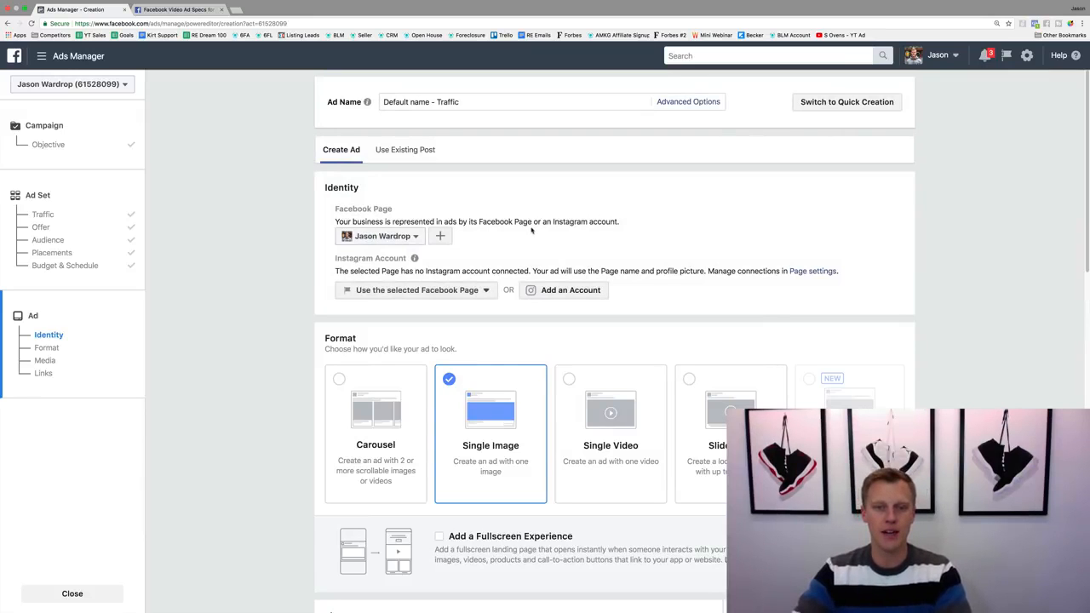
Review the options for connecting an existing or a new Instagram account, without connecting one
left_click(564, 292)
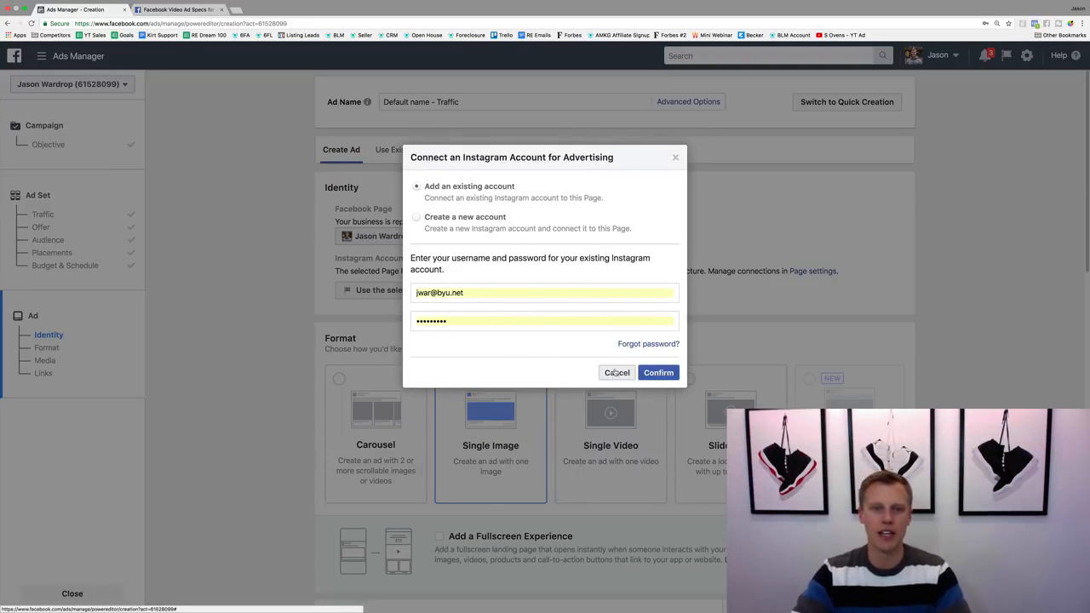
left_click(417, 219)
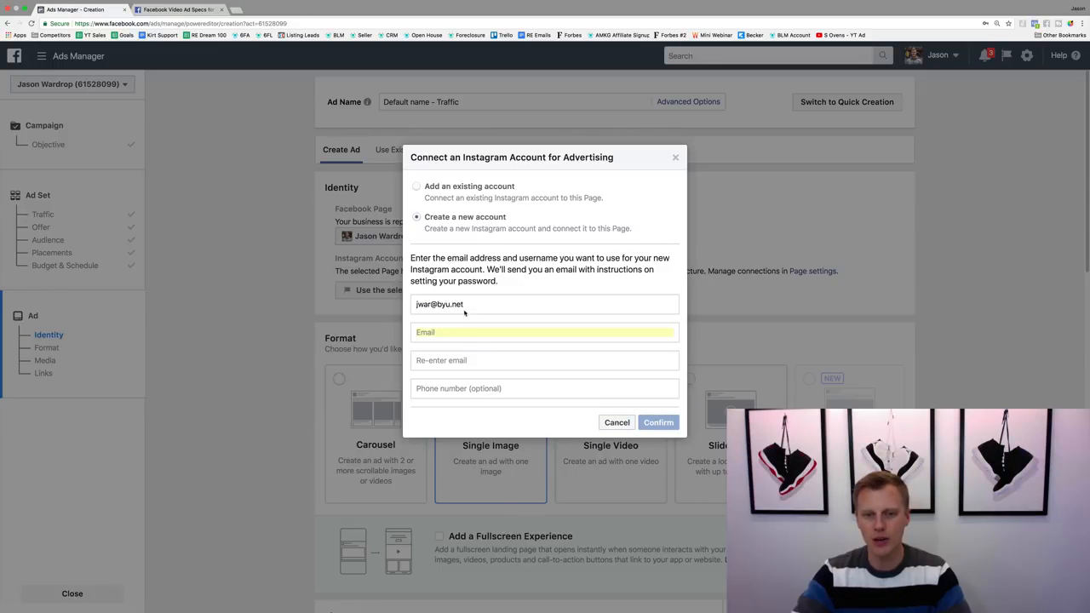
left_click(617, 422)
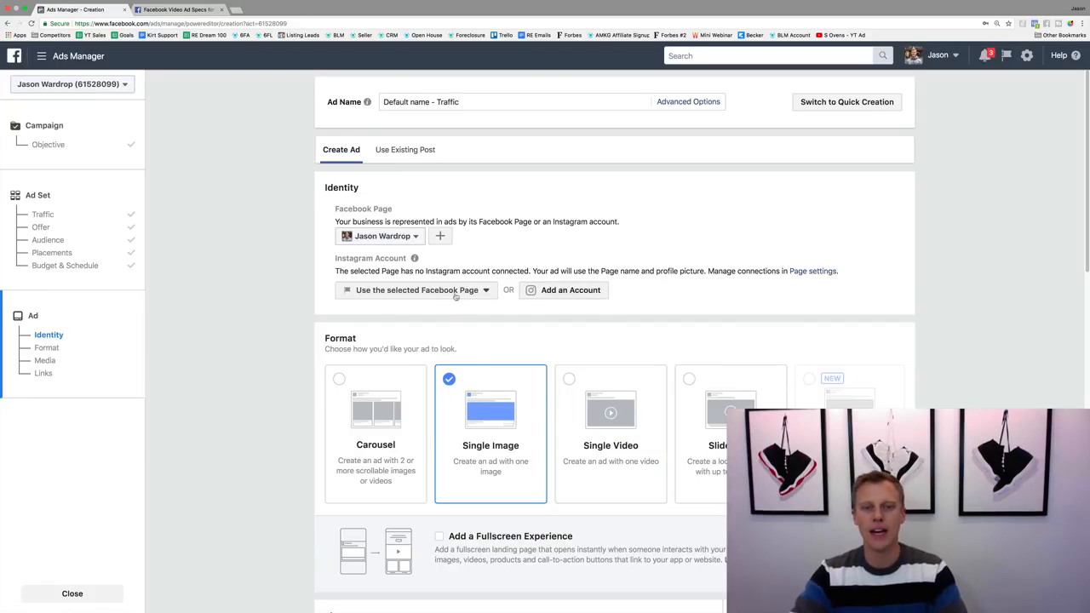
Choose the Single Video format and keep the selected Facebook Page as the ad's Instagram identity
scroll(440, 309, "down", 4)
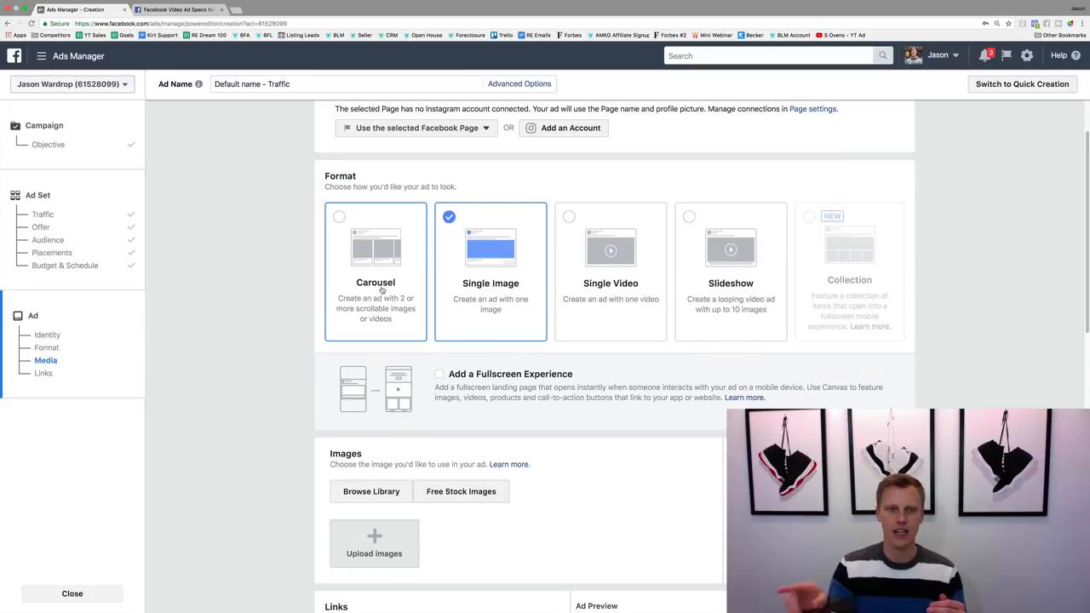
left_click(604, 264)
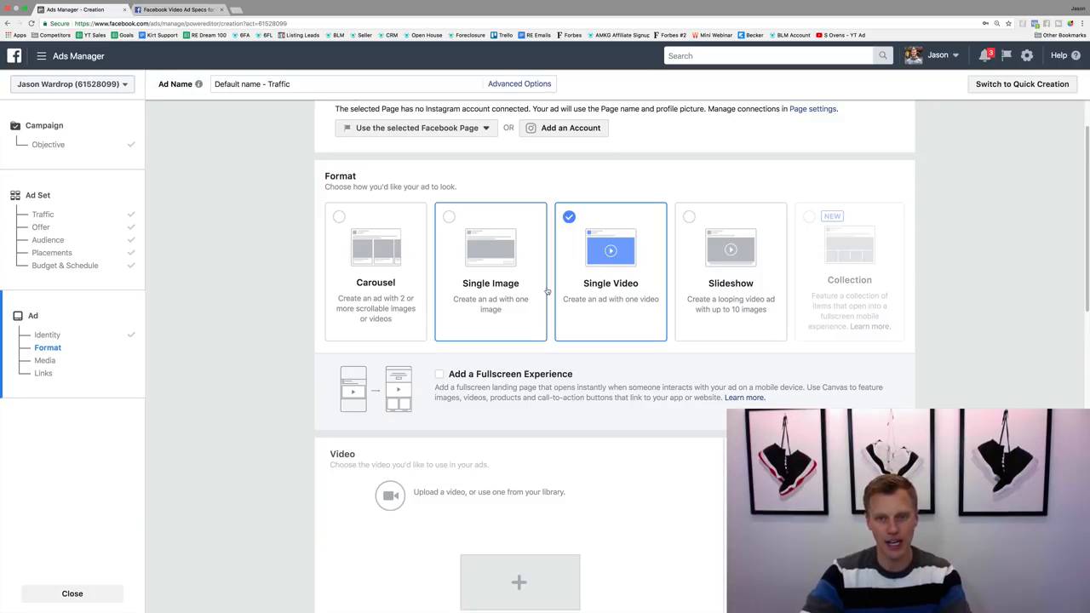
scroll(567, 282, "up", 3)
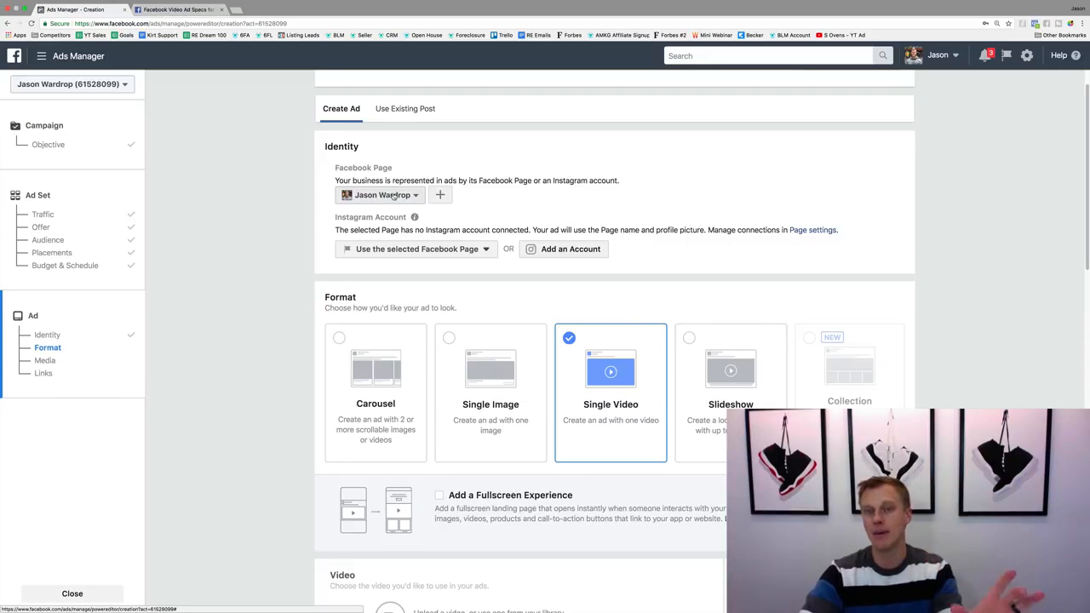
left_click(415, 252)
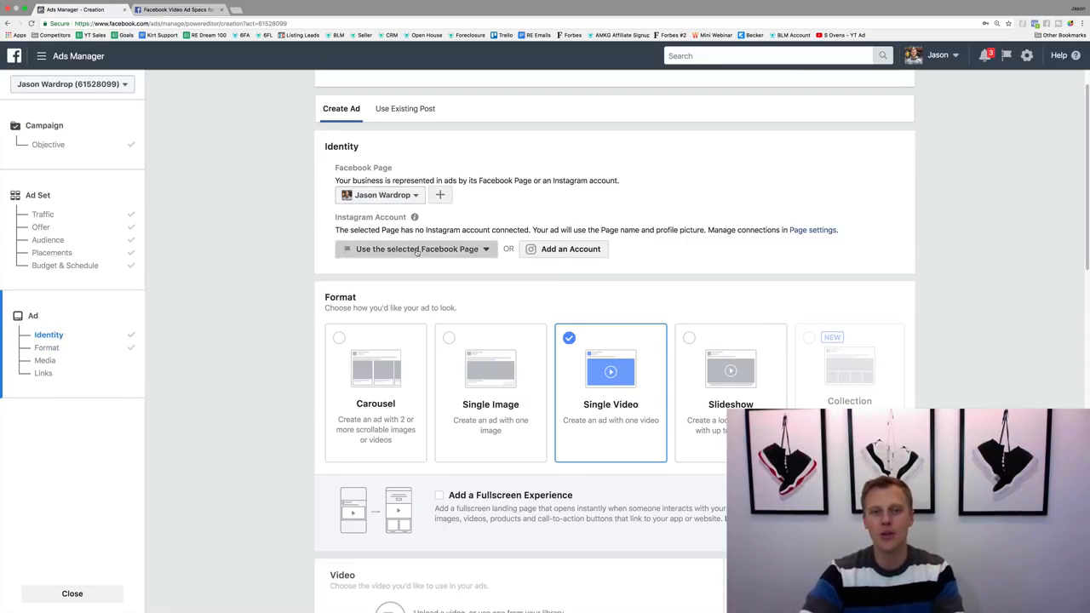
left_click(466, 289)
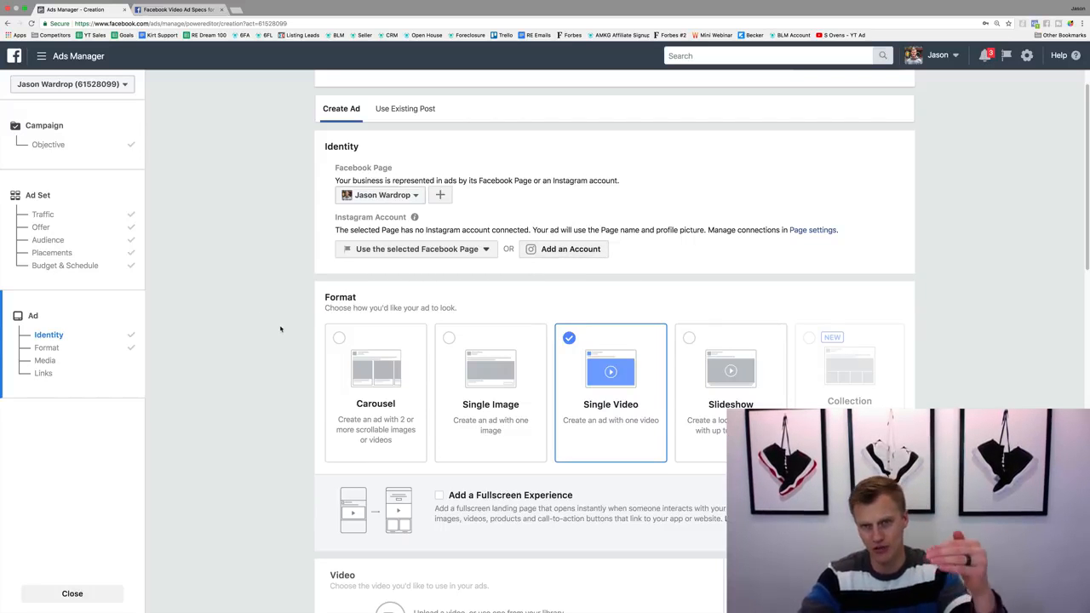
Add the 10-second video from the account's video library as the ad's video
scroll(280, 329, "down", 5)
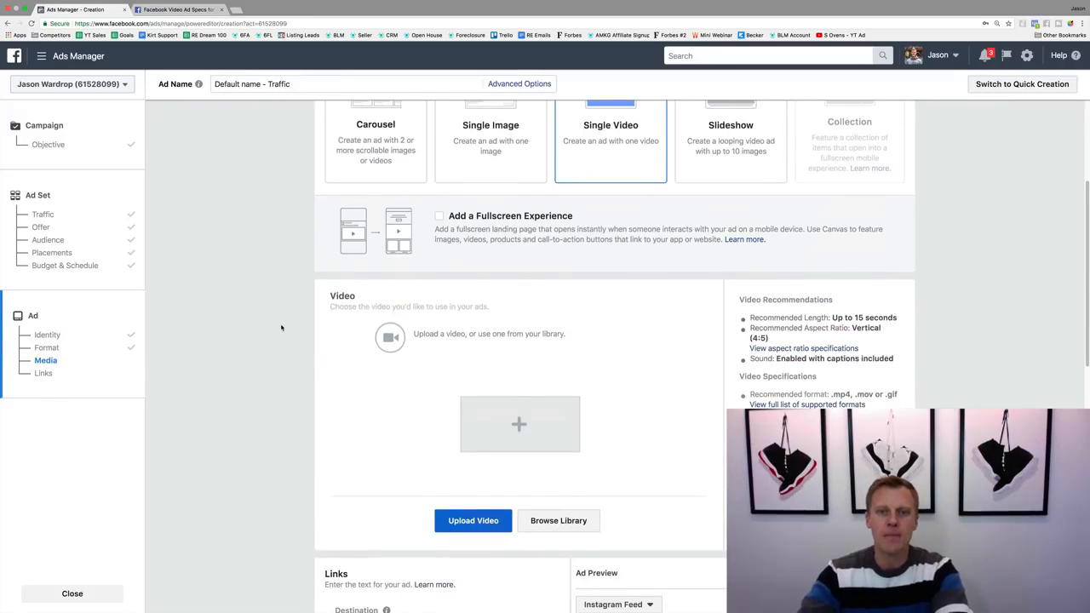
scroll(281, 325, "down", 3)
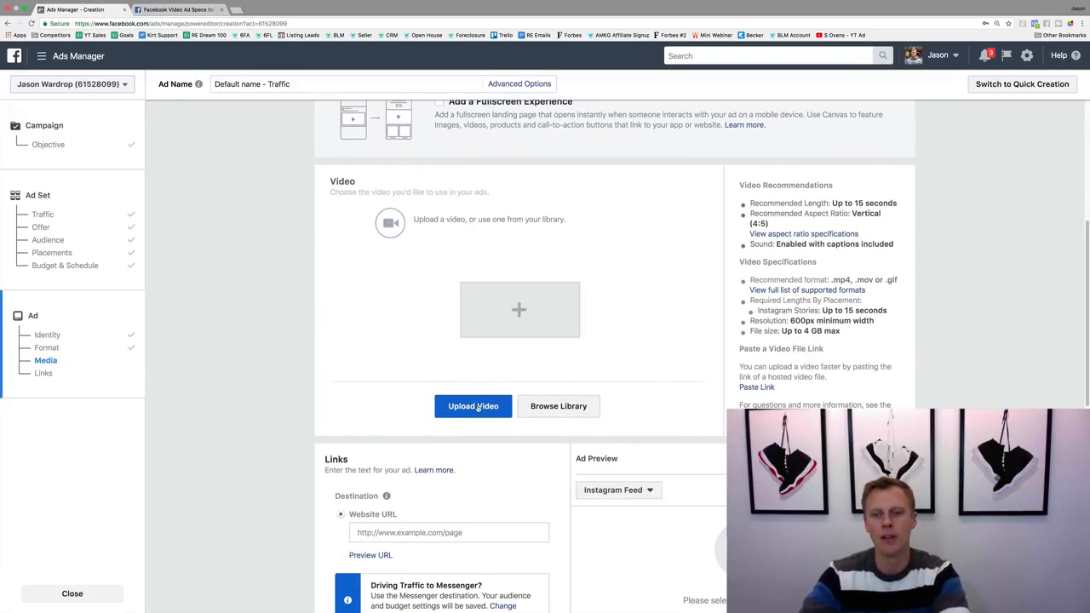
left_click(562, 406)
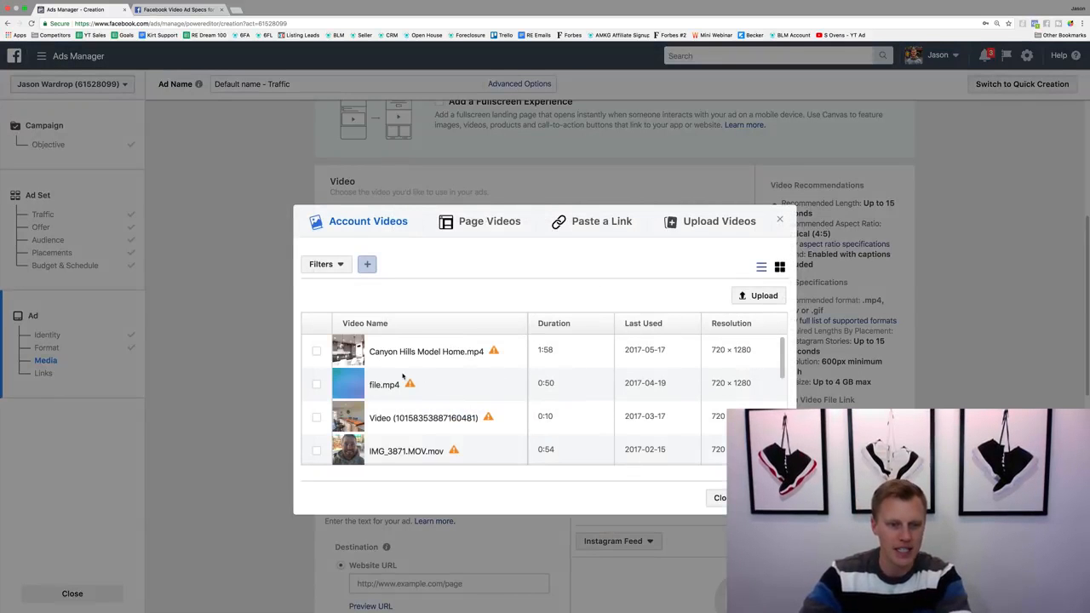
left_click(315, 384)
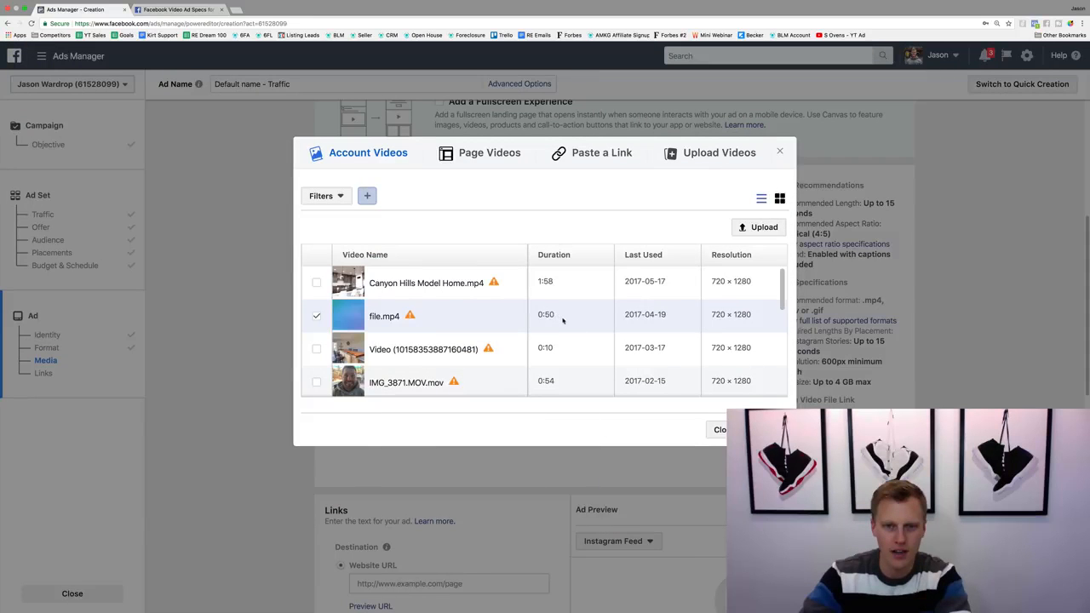
left_click(316, 348)
left_click(765, 430)
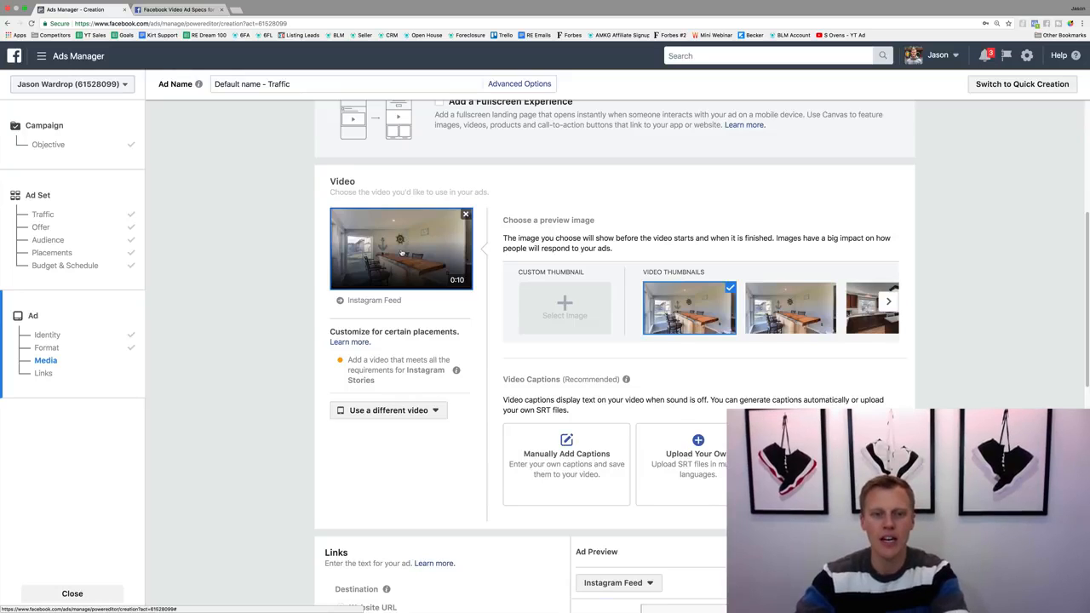
scroll(405, 251, "down", 5)
scroll(401, 179, "down", 2)
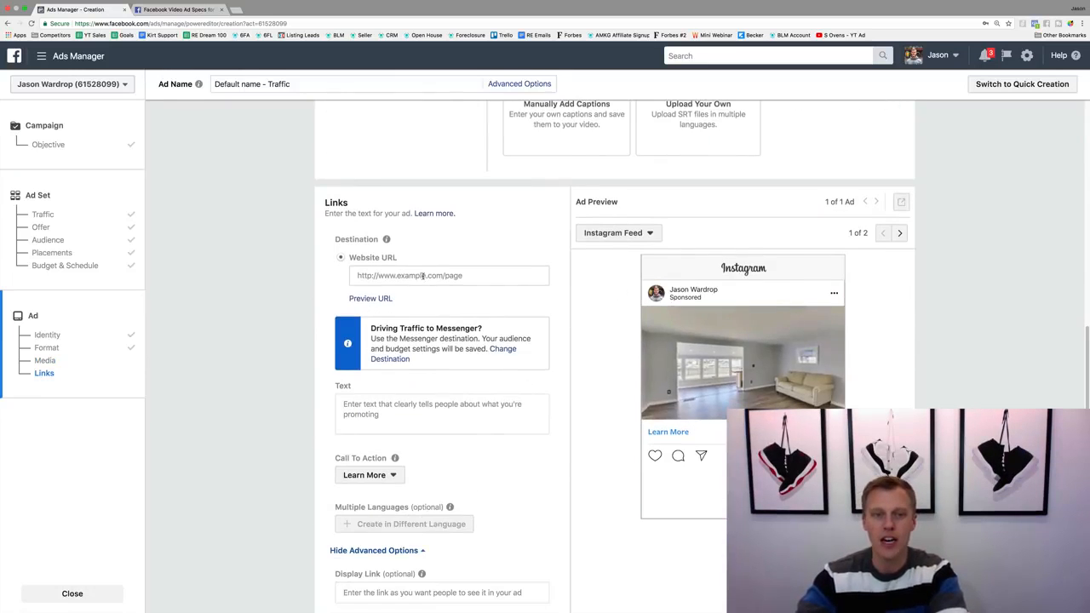
left_click(388, 275)
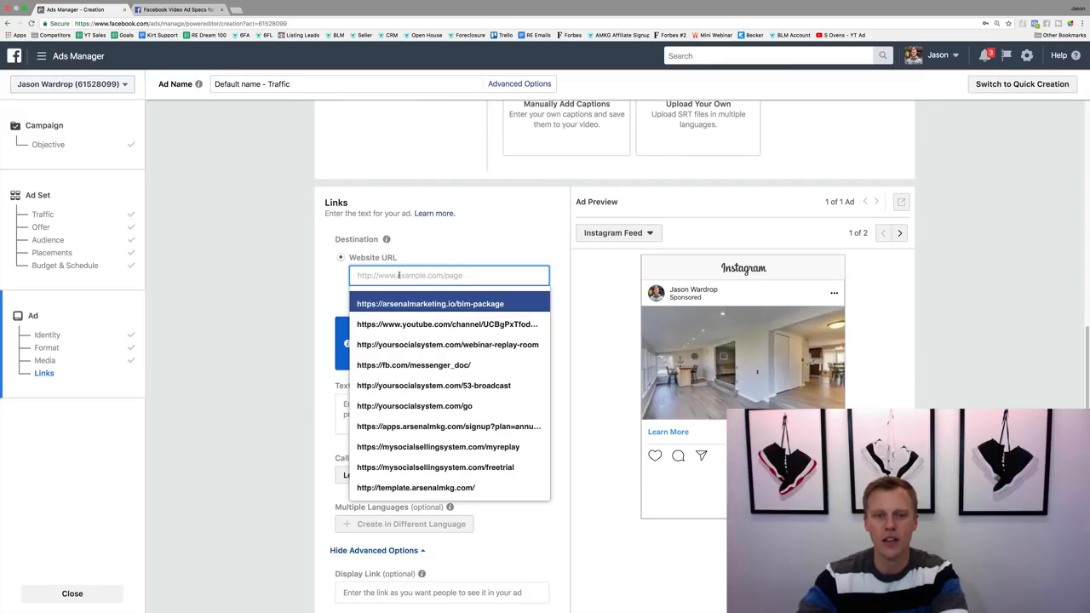
left_click(236, 9)
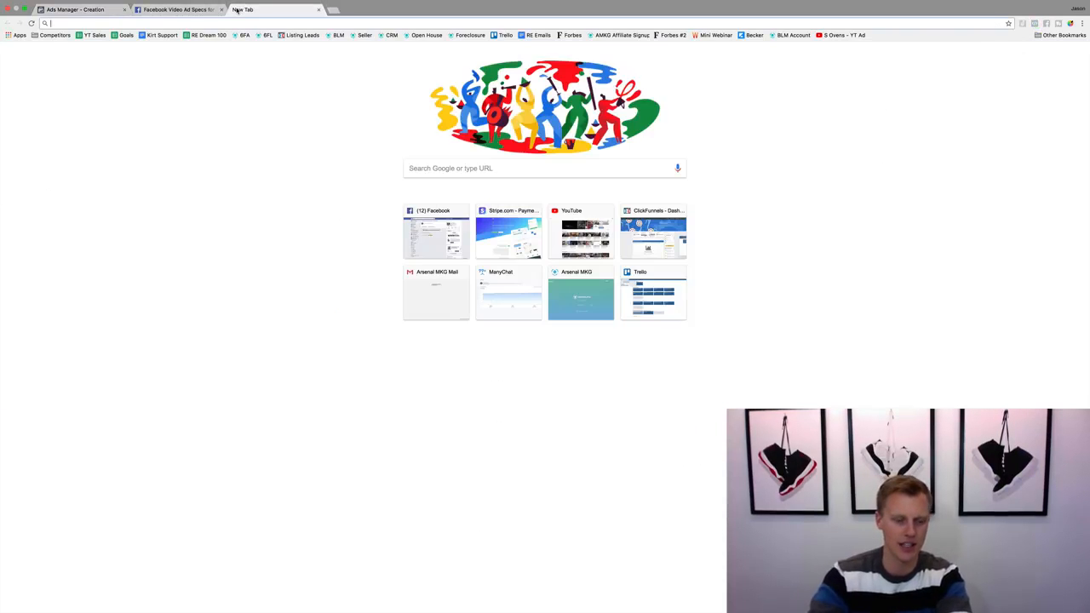
type("google")
key("Return")
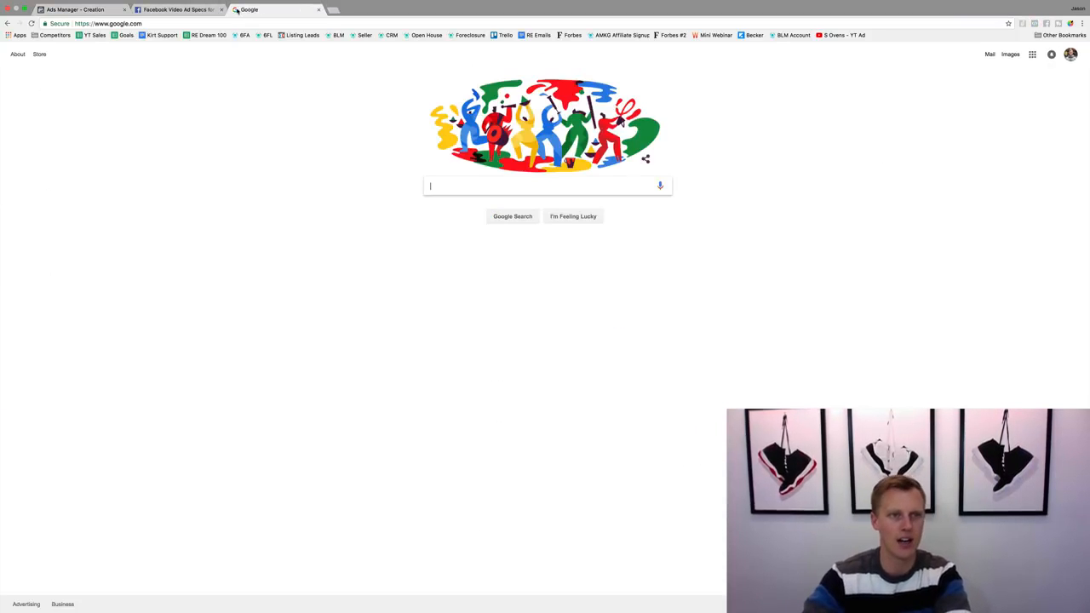
left_click(145, 24)
key("ctrl+c")
left_click(97, 11)
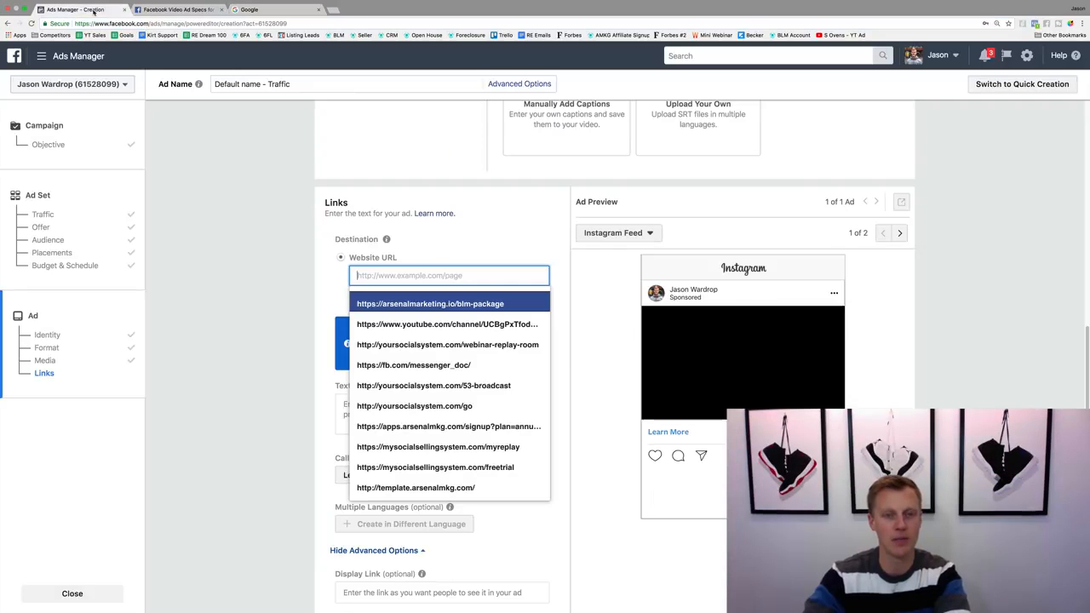
key("ctrl+v")
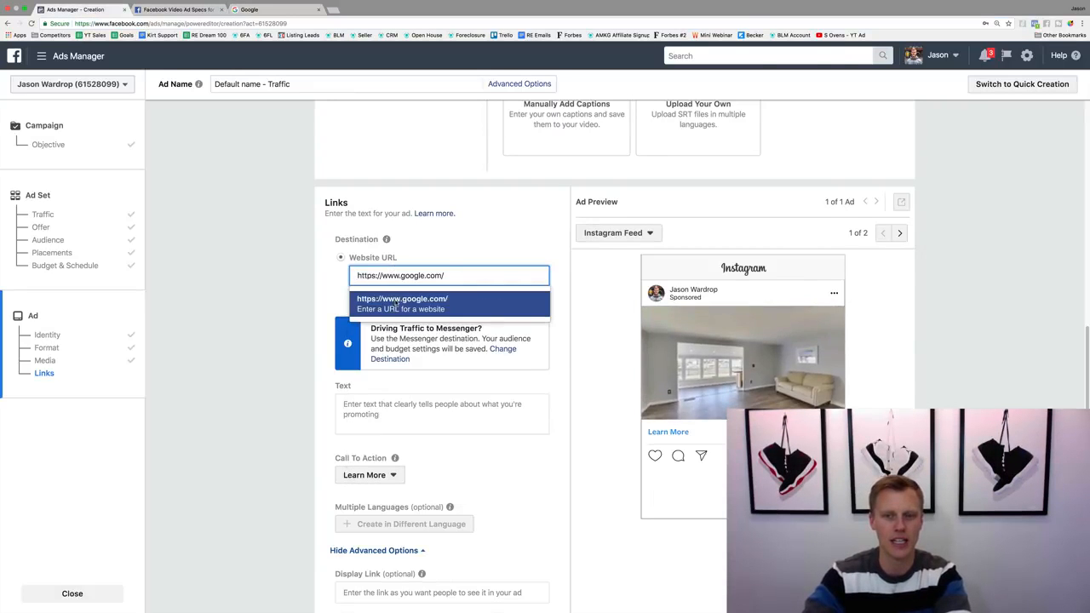
left_click(408, 297)
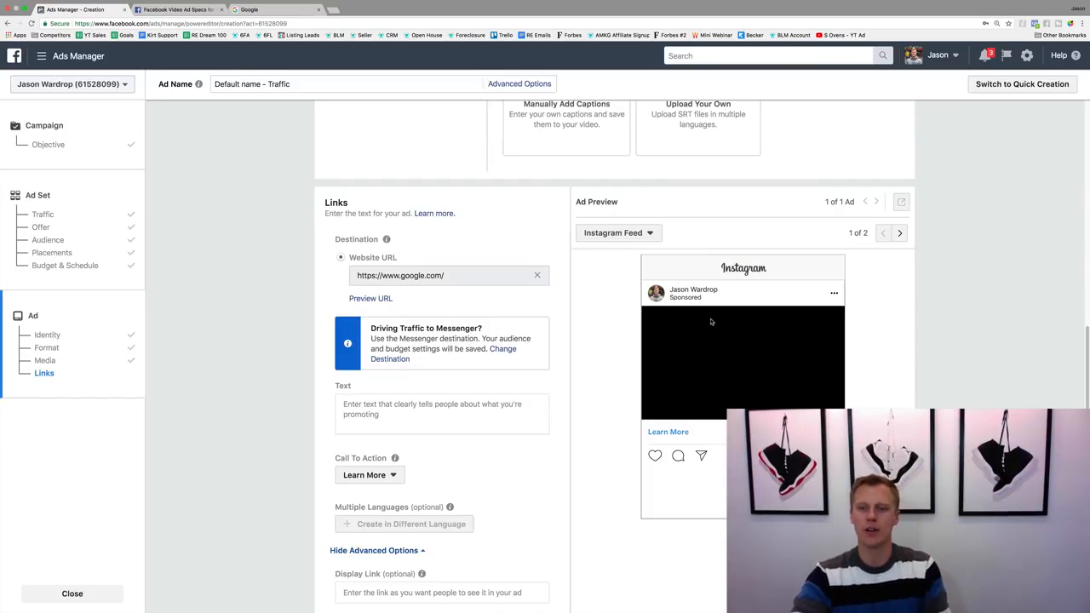
Preview the ad in Instagram Stories, check that placement's requirements in the Facebook video ad specs, and return to Ads Manager
left_click(899, 234)
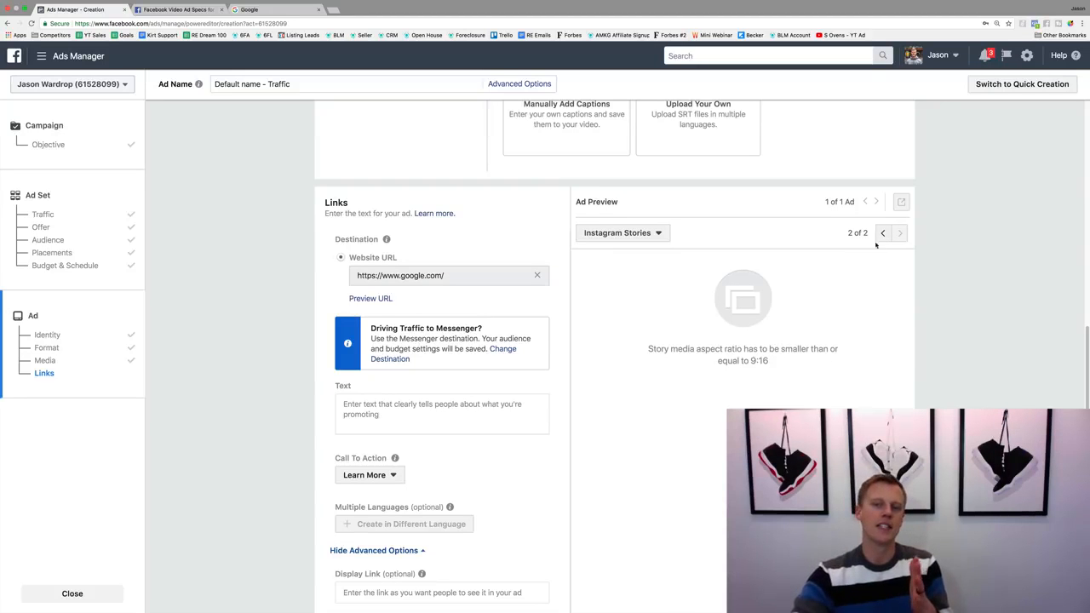
left_click(175, 10)
left_click(690, 197)
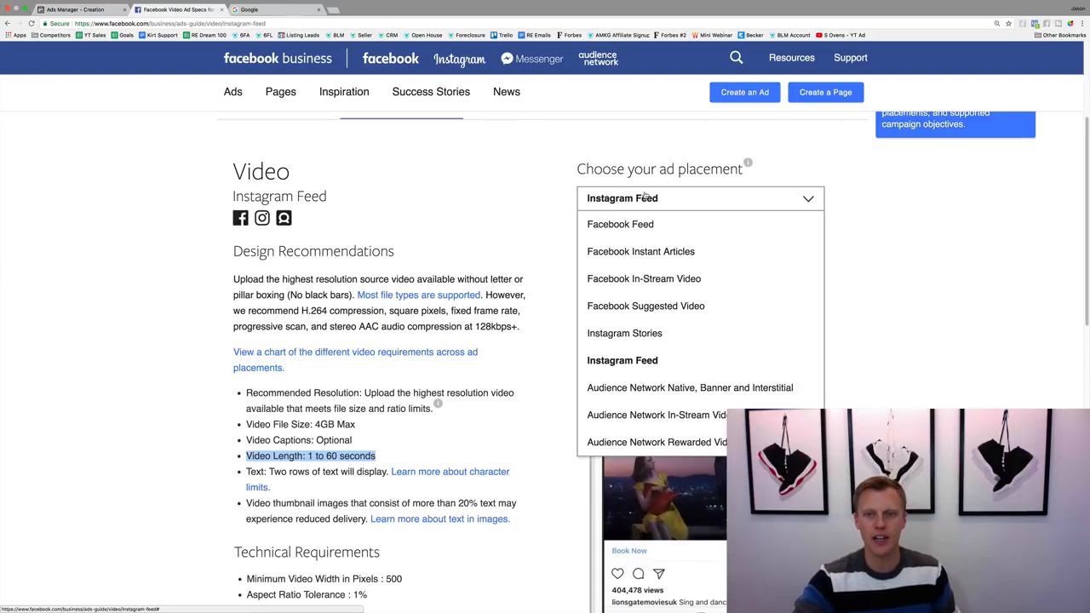
left_click(626, 332)
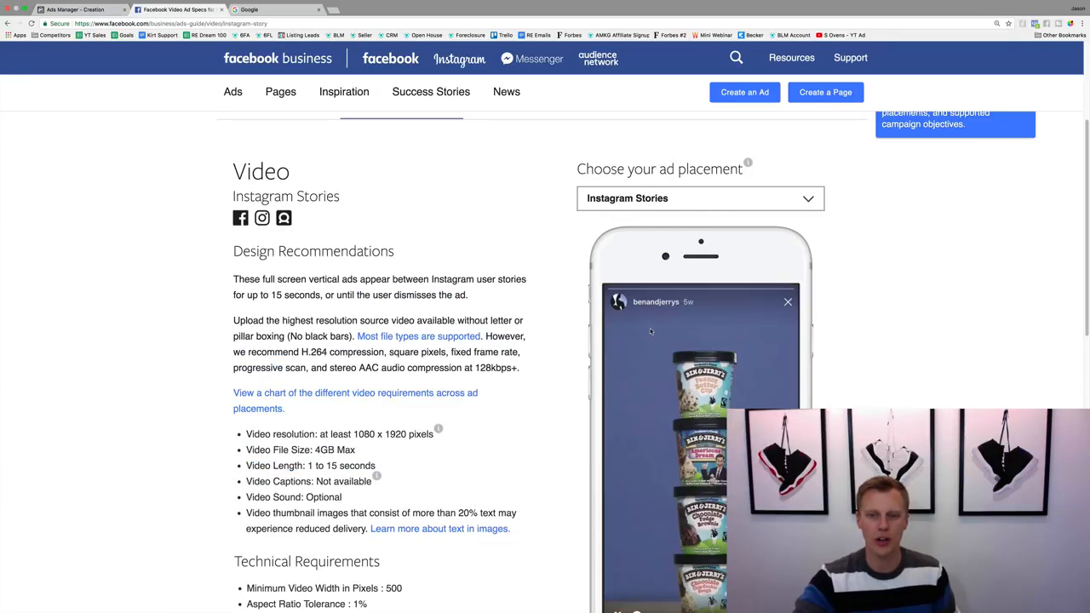
scroll(180, 398, "down", 3)
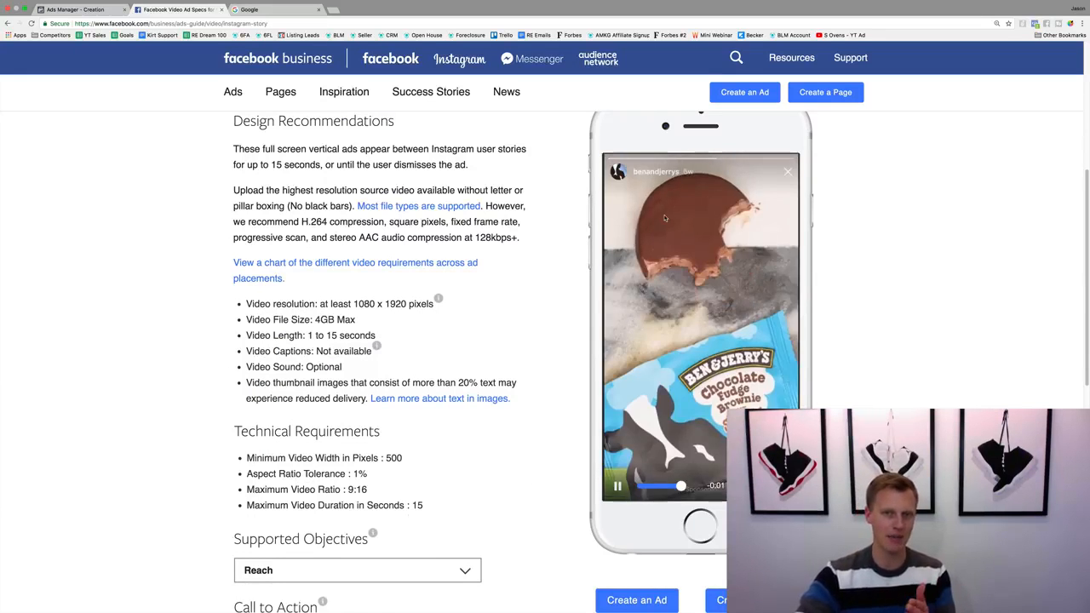
left_click(89, 10)
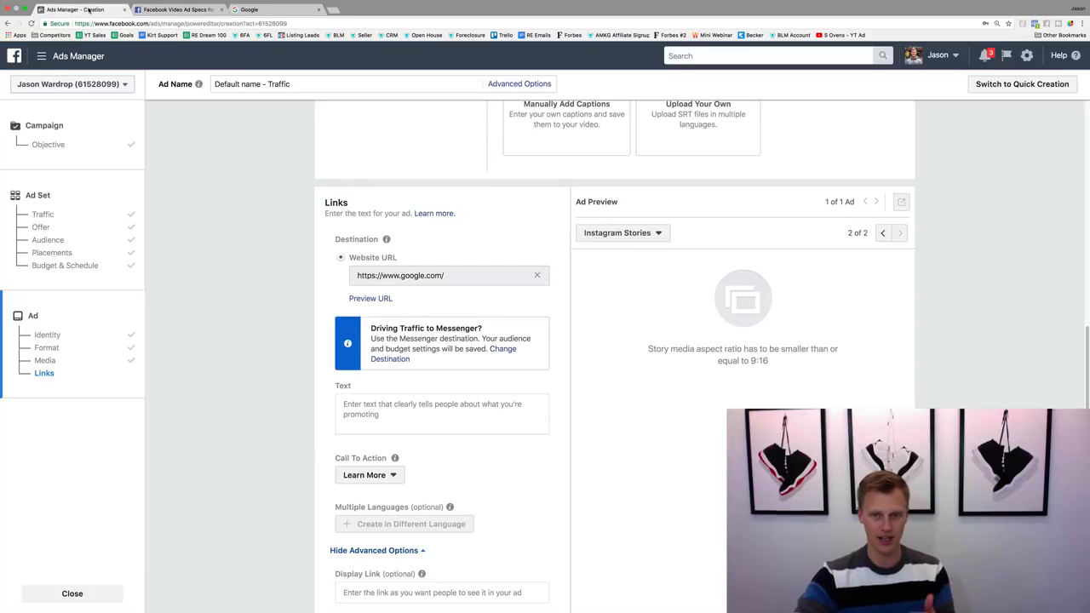
Review the chosen video's placement settings and return the ad preview to Instagram Feed
scroll(357, 357, "up", 5)
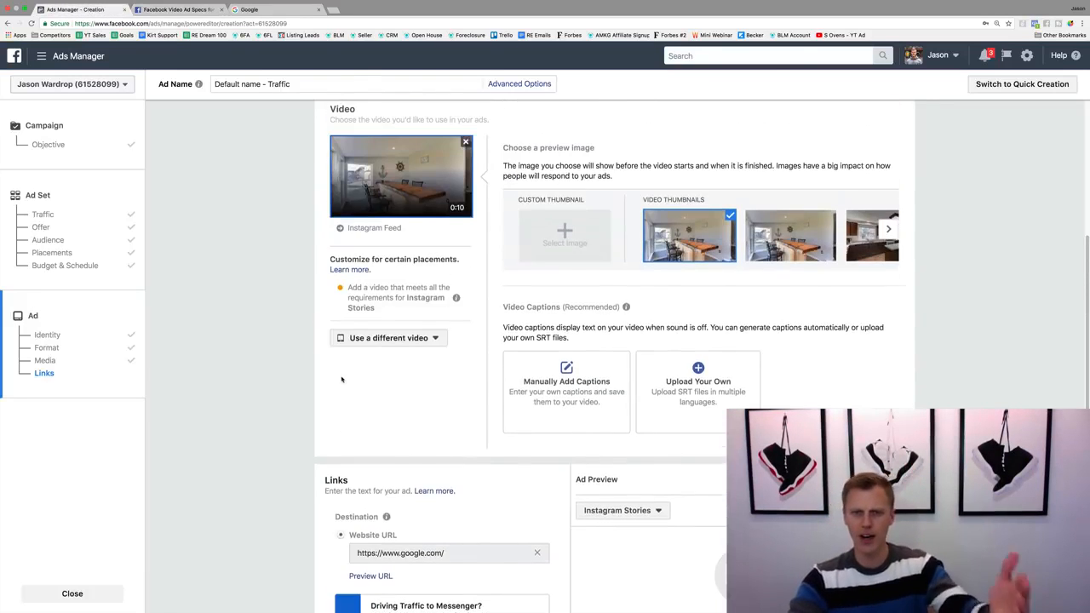
scroll(340, 374, "up", 2)
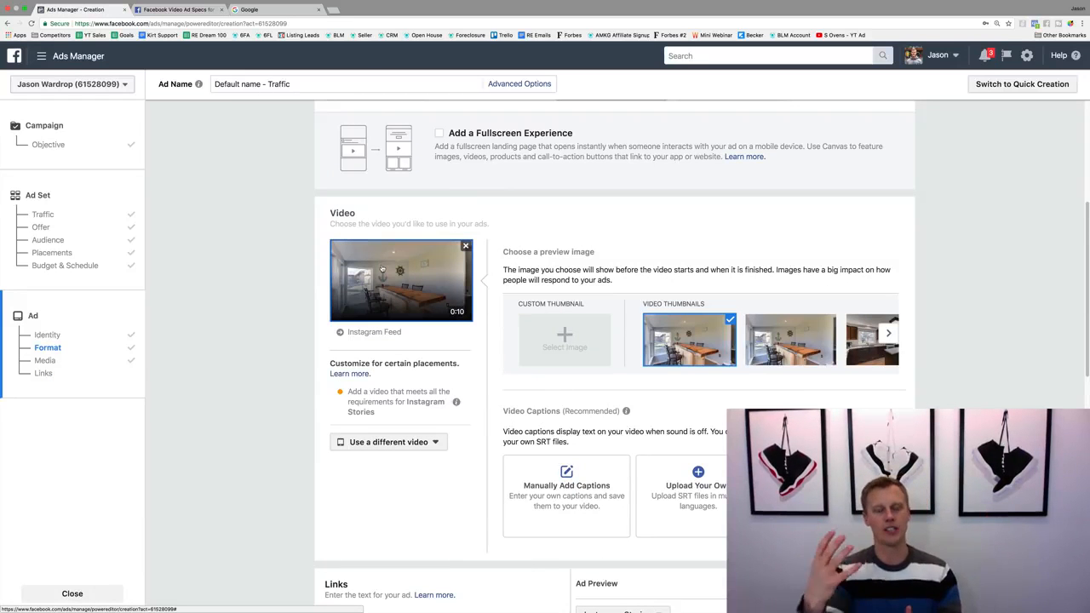
scroll(387, 298, "down", 5)
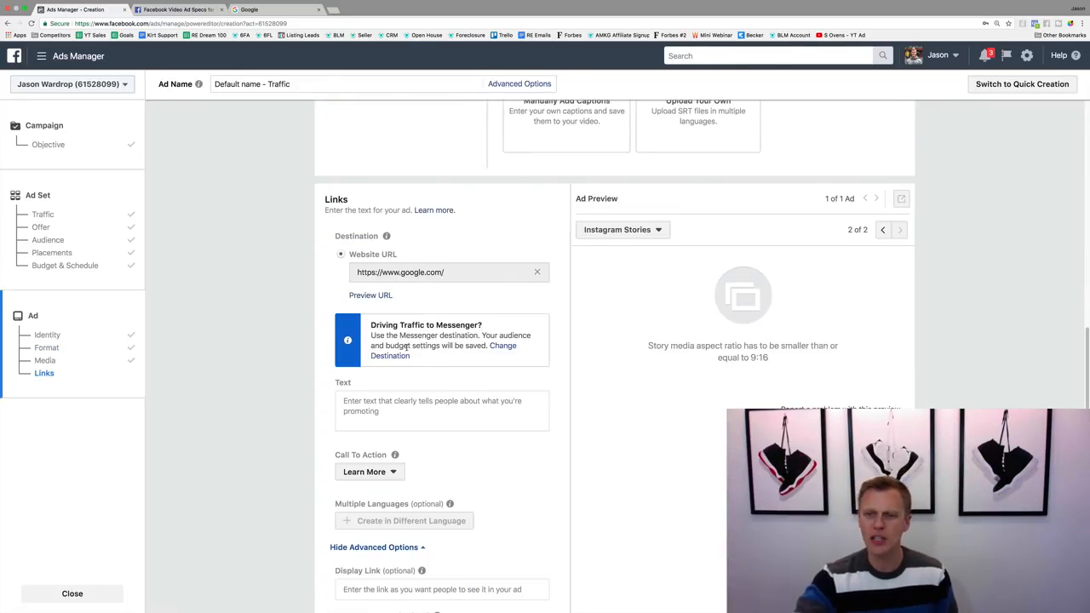
left_click(882, 229)
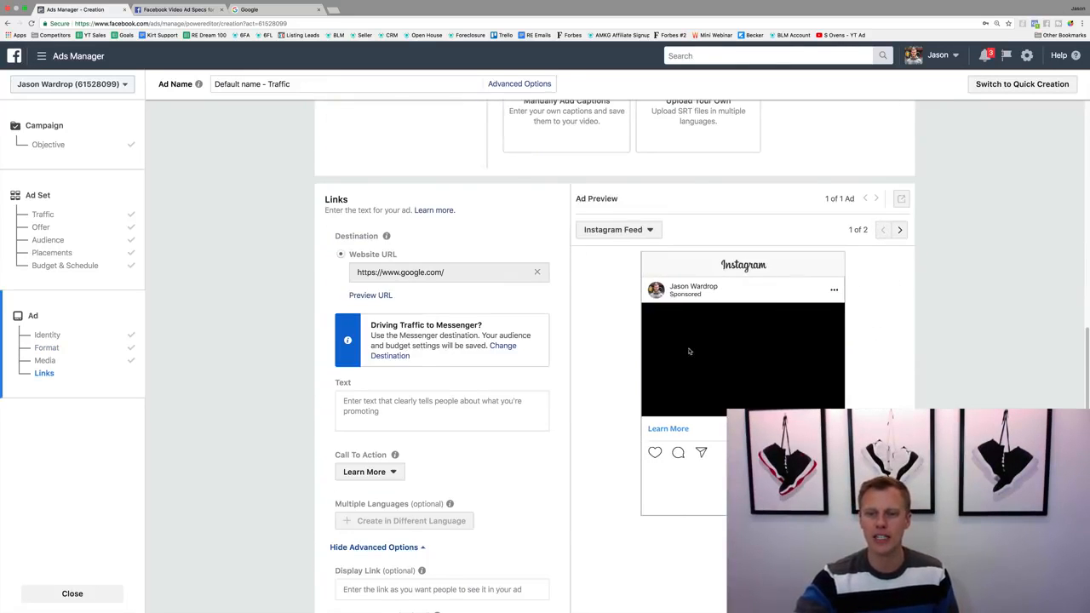
Enter "Type your text..." as the ad's text and choose Learn More as its call to action
left_click(464, 394)
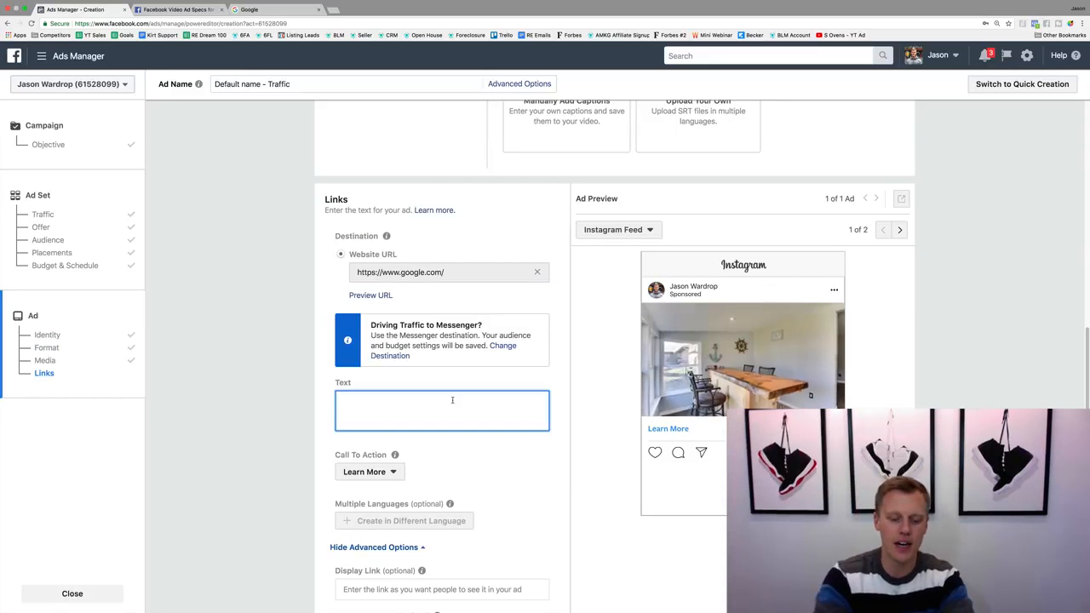
type("Type your text...")
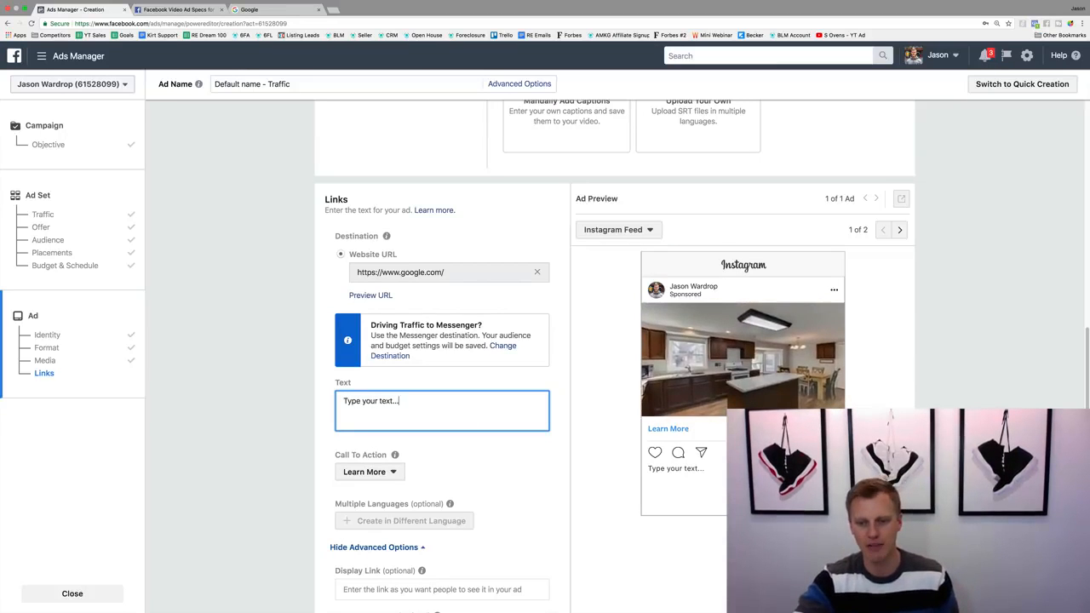
scroll(482, 455, "down", 1)
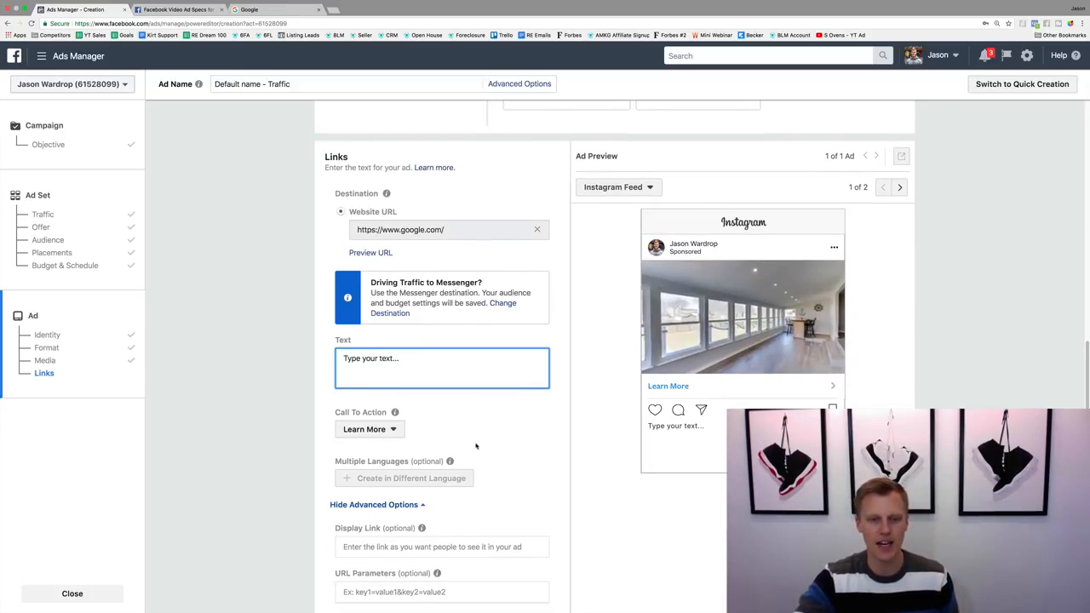
left_click(394, 430)
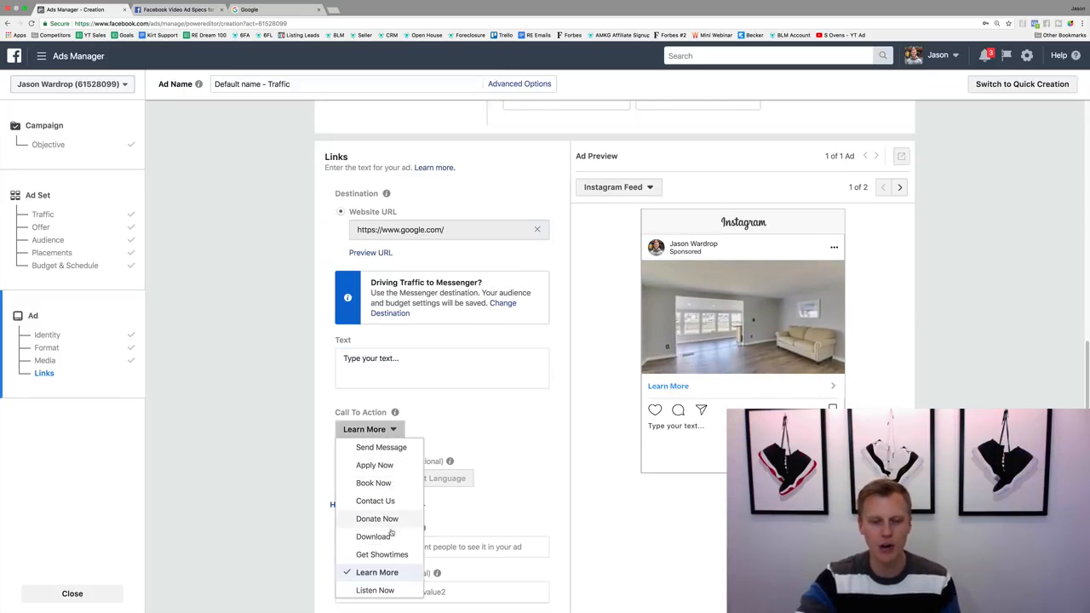
scroll(391, 533, "down", 2)
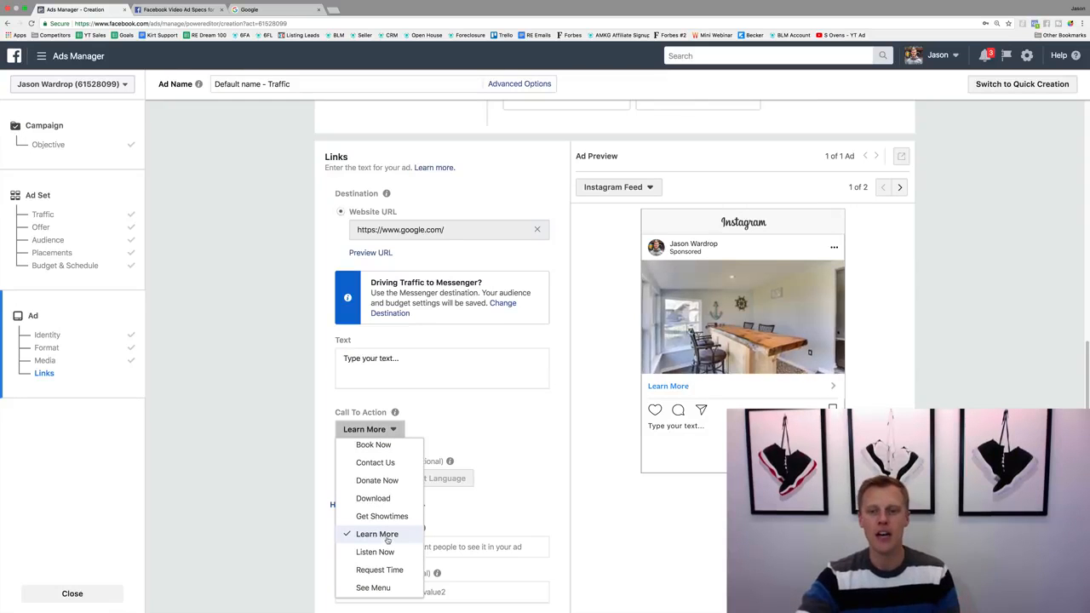
left_click(387, 539)
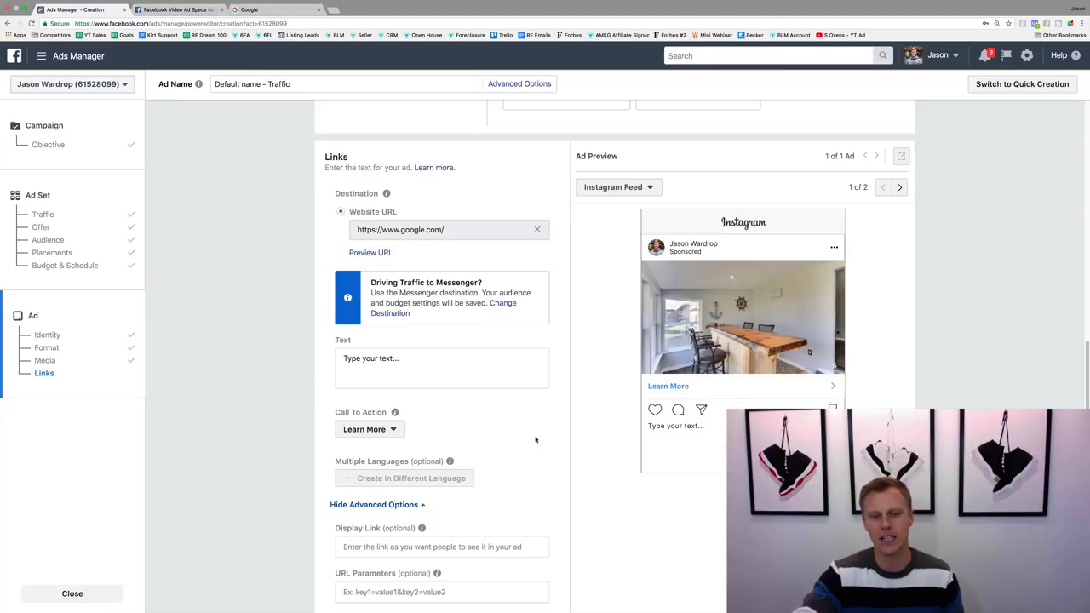
scroll(558, 426, "down", 3)
scroll(563, 418, "down", 3)
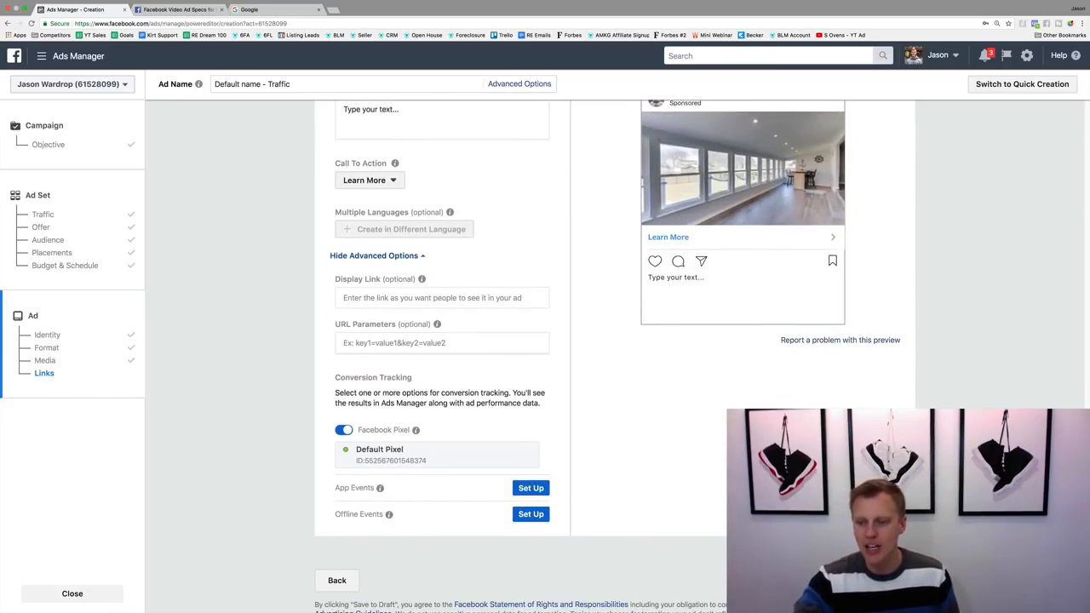
scroll(608, 506, "up", 6)
scroll(607, 506, "up", 2)
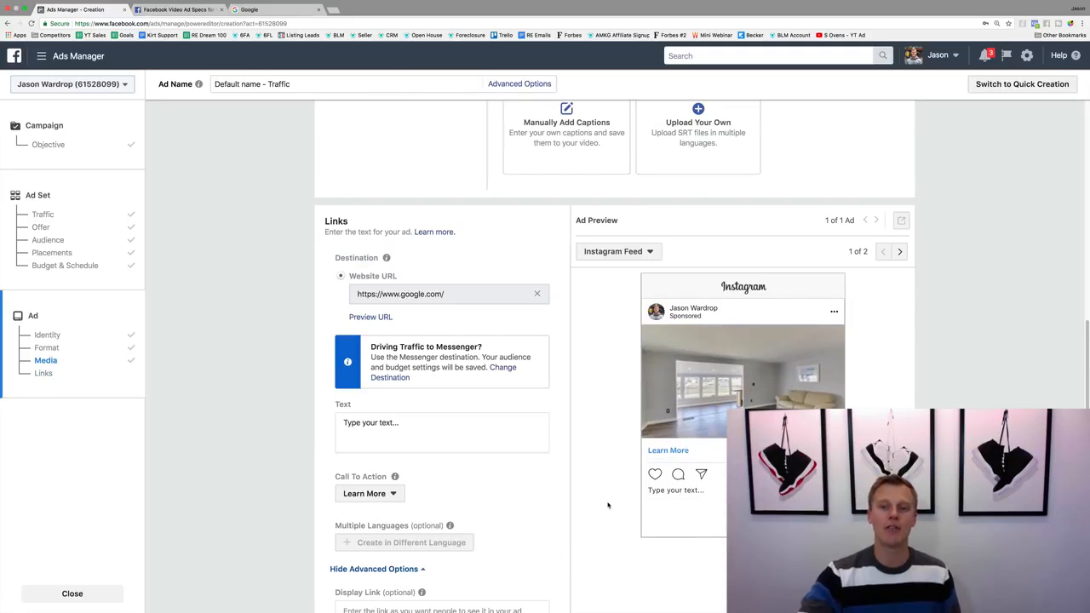